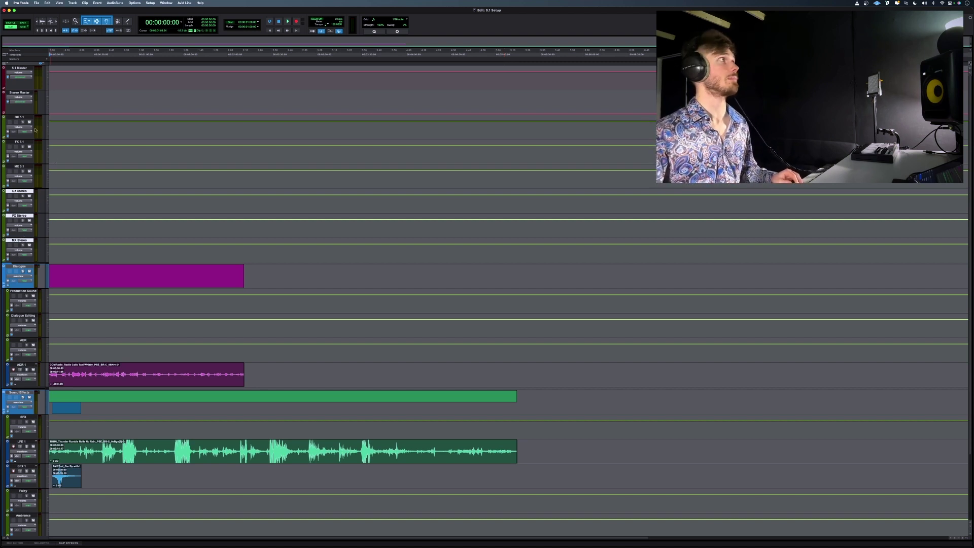
Review the 5.1 submix tracks, the Stereo Master and 5.1 Master, and the remaining tracks of the session
click(24, 118)
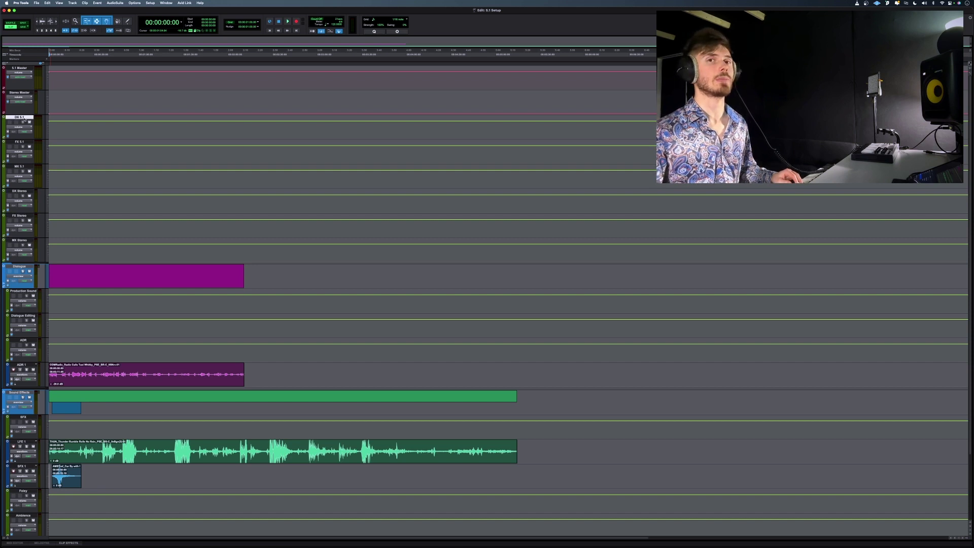
shift+click(20, 166)
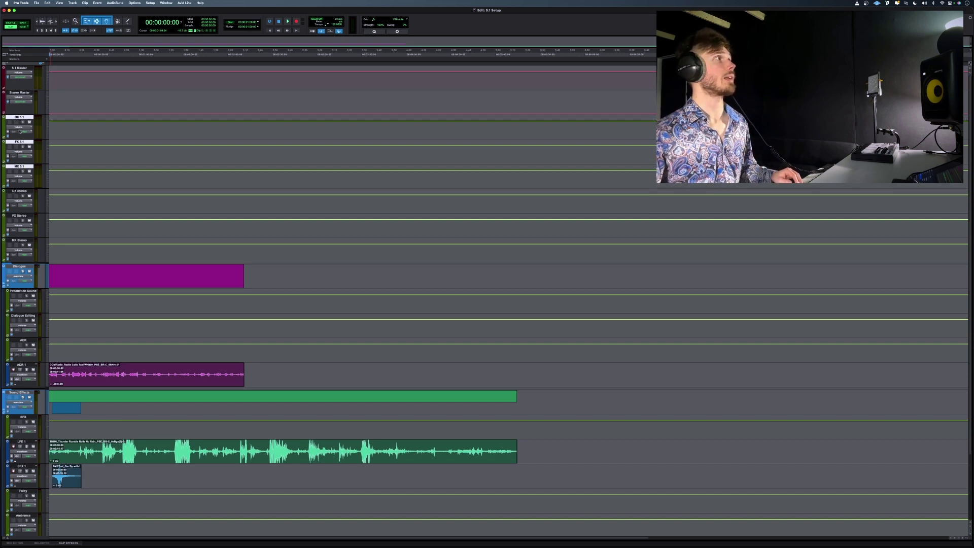
click(19, 92)
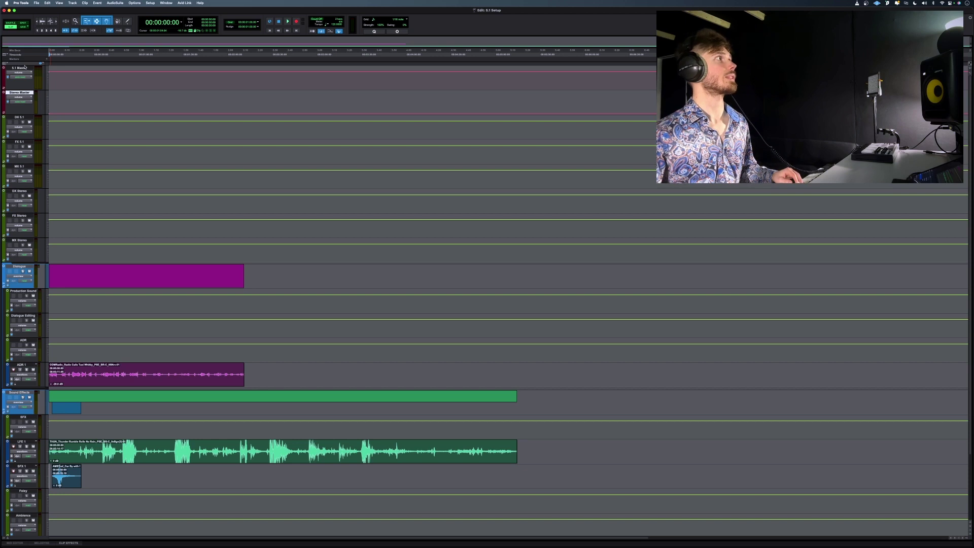
click(22, 68)
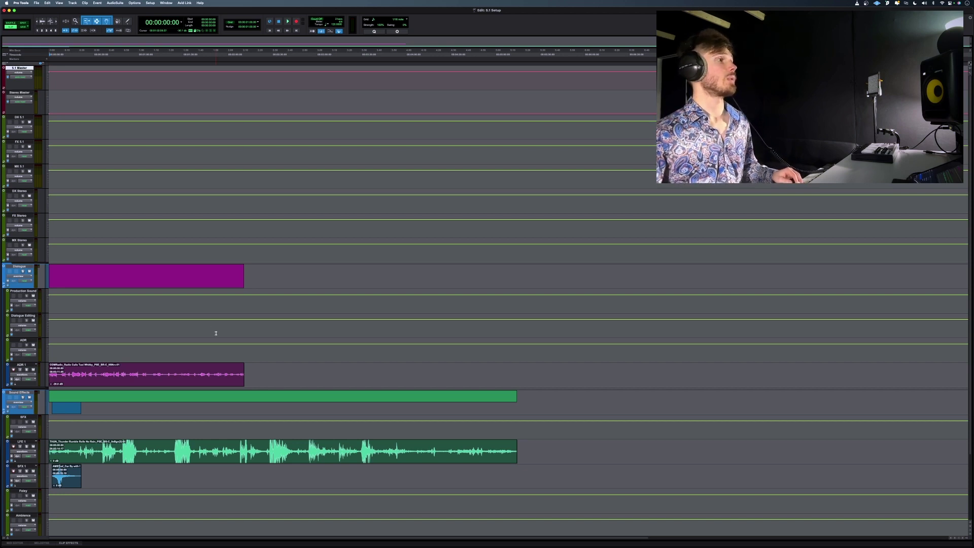
scroll(219, 337, down, 3)
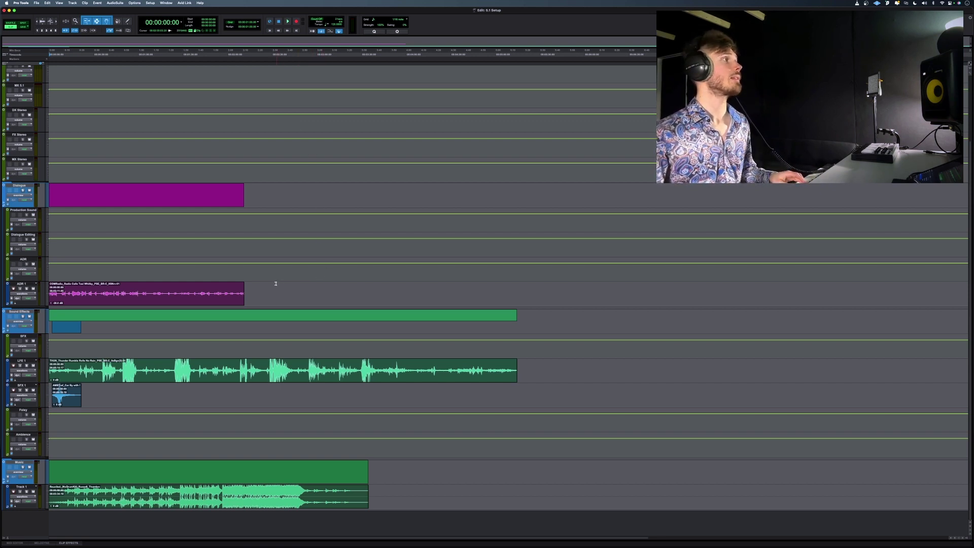
scroll(275, 283, up, 3)
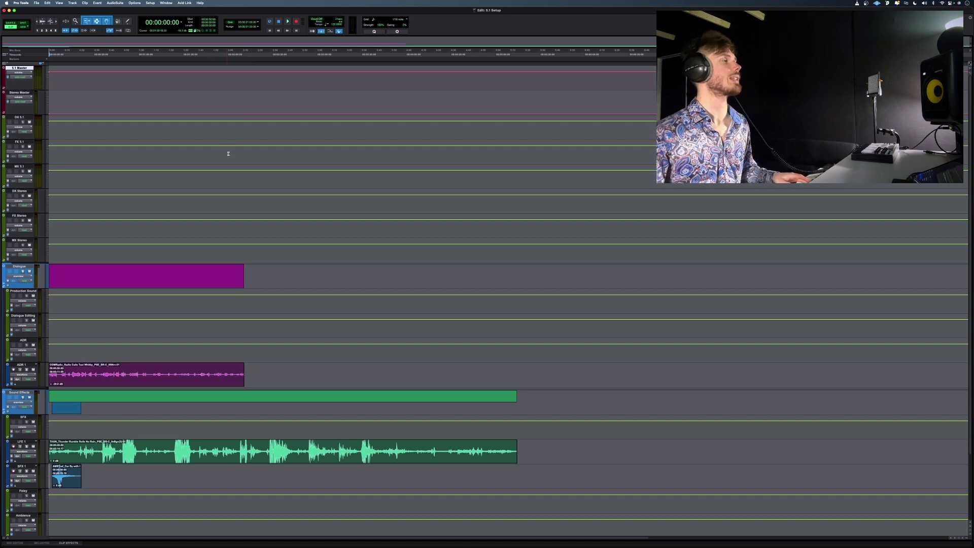
scroll(228, 153, down, 3)
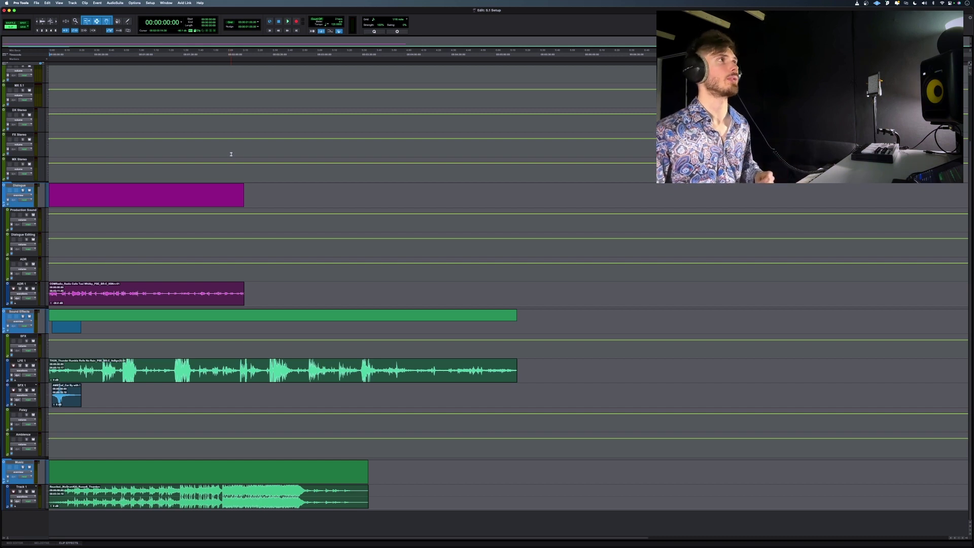
Open the I/O Setup and examine its output, input and bus paths, down to the 5.1 buses
click(150, 3)
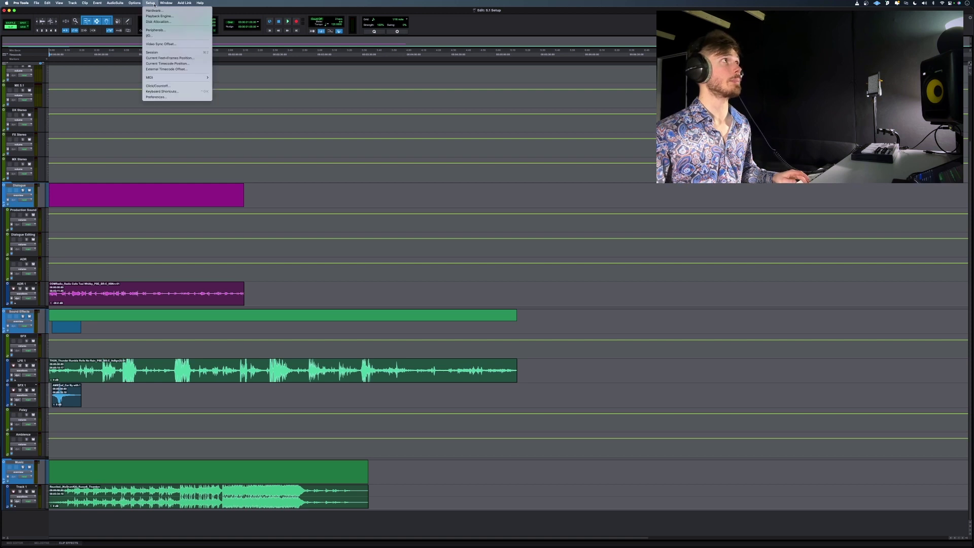
click(154, 36)
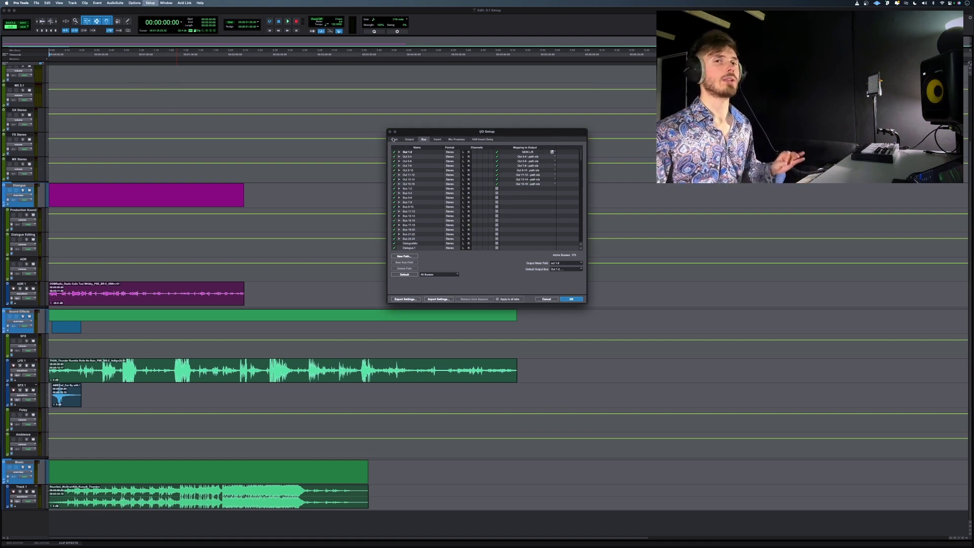
click(409, 139)
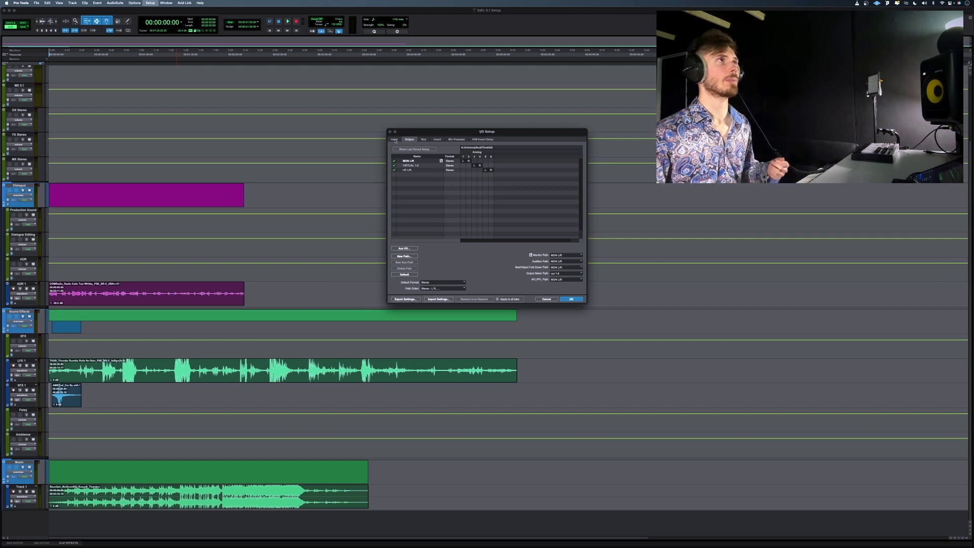
click(395, 140)
click(409, 139)
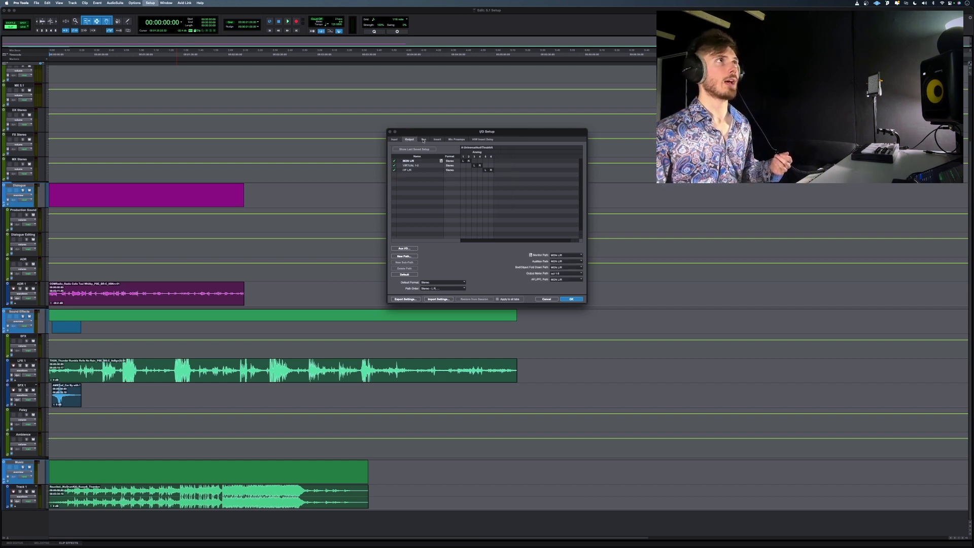
click(423, 139)
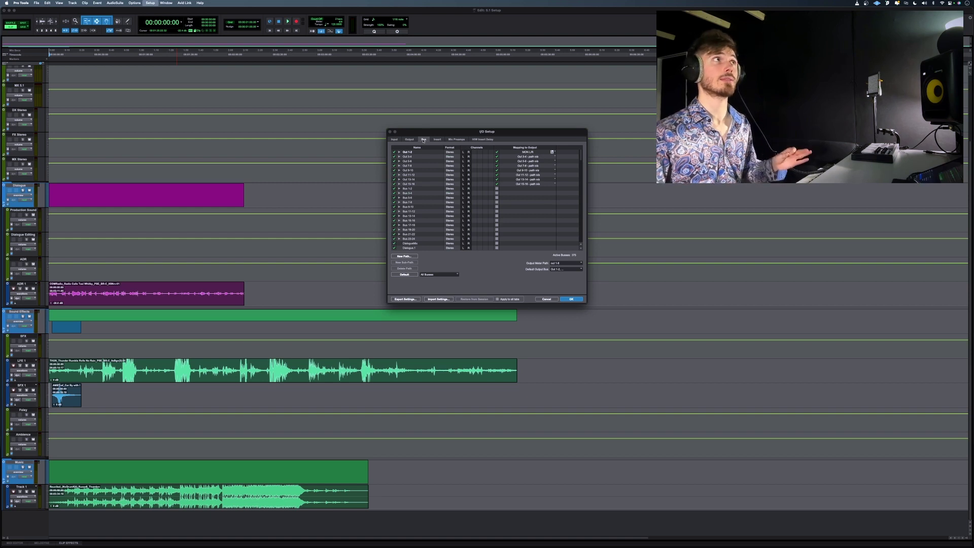
scroll(427, 196, down, 5)
scroll(428, 196, down, 10)
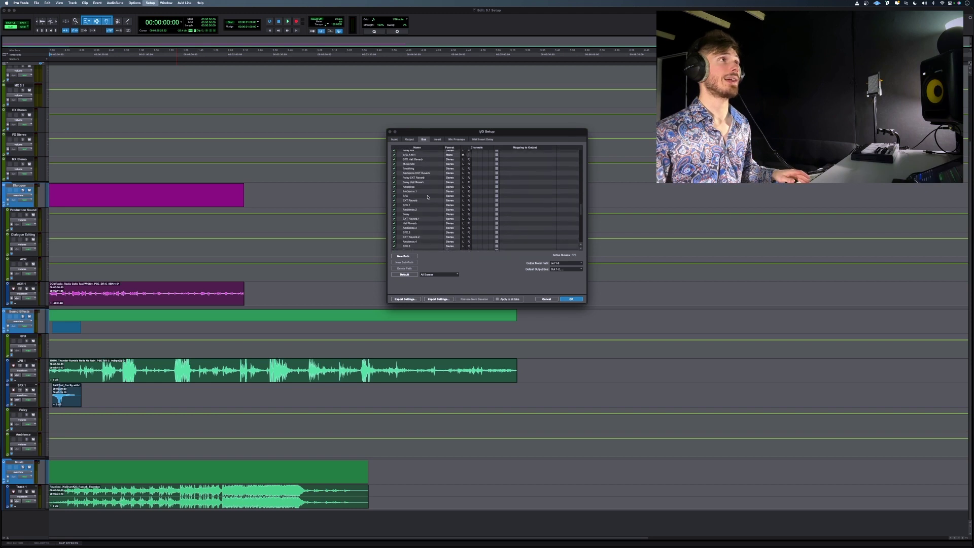
scroll(427, 197, down, 10)
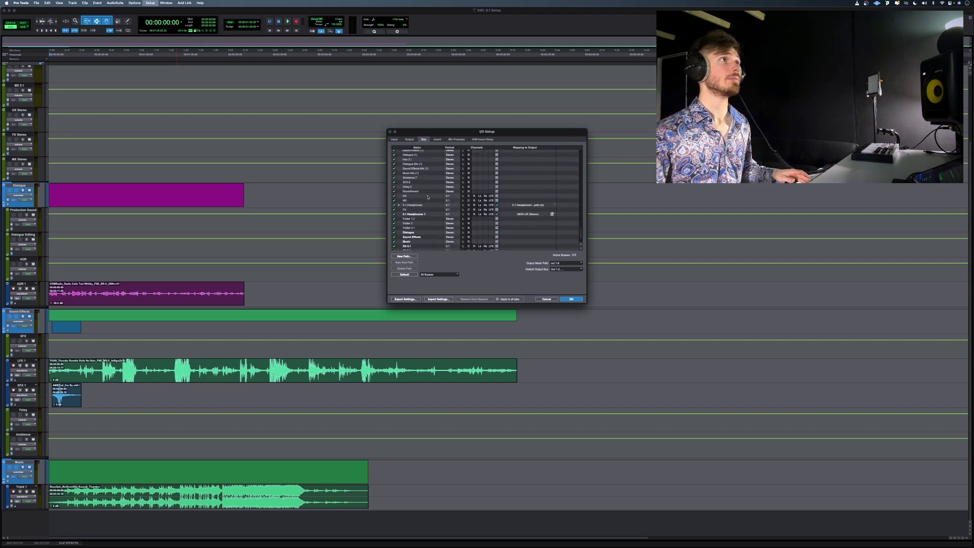
scroll(427, 196, down, 3)
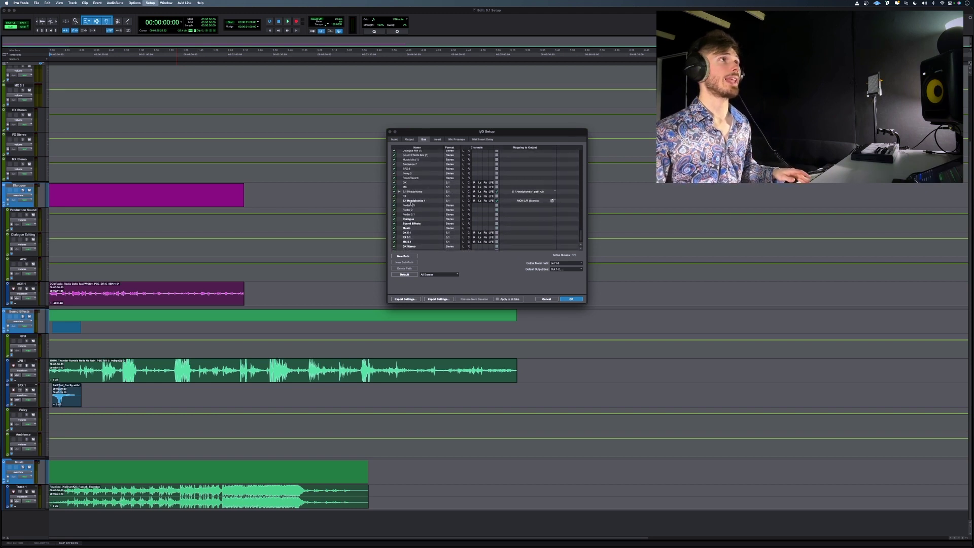
Create a new 5.1 bus path named "5.1 Headphones 2" directly below 5.1 Headphones 1
click(412, 201)
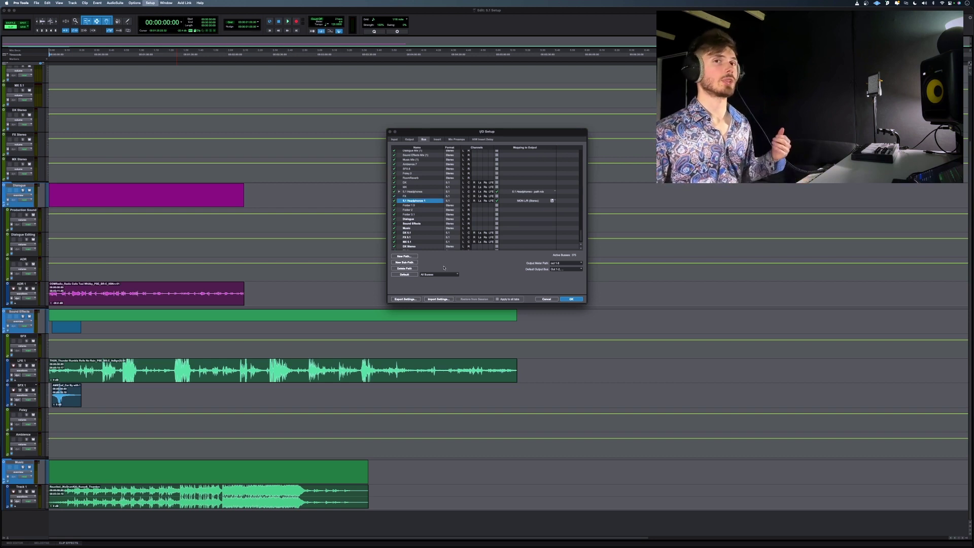
click(410, 257)
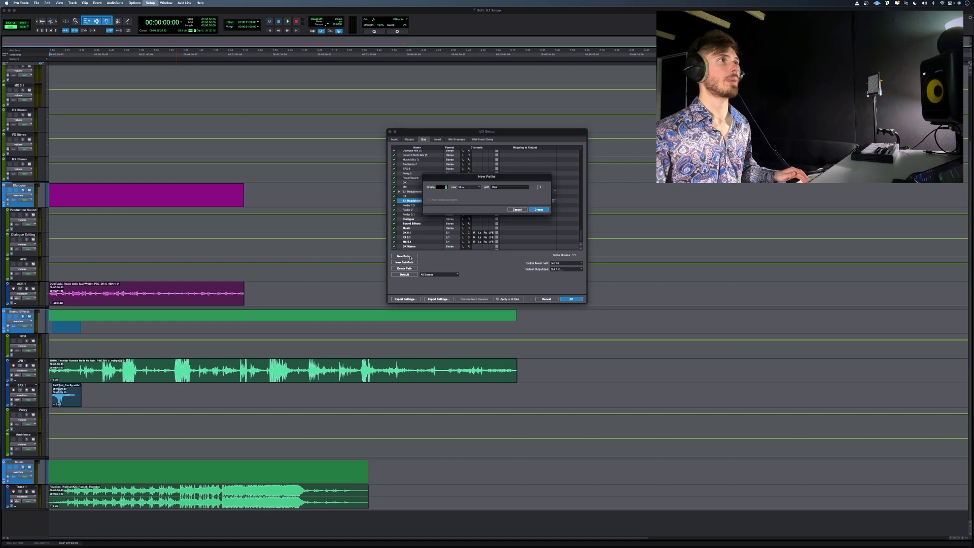
click(464, 188)
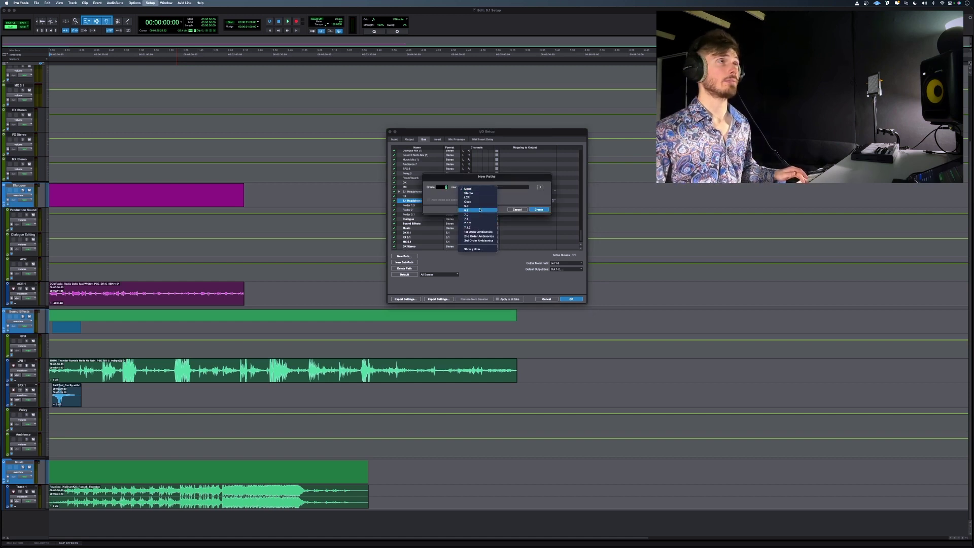
click(477, 210)
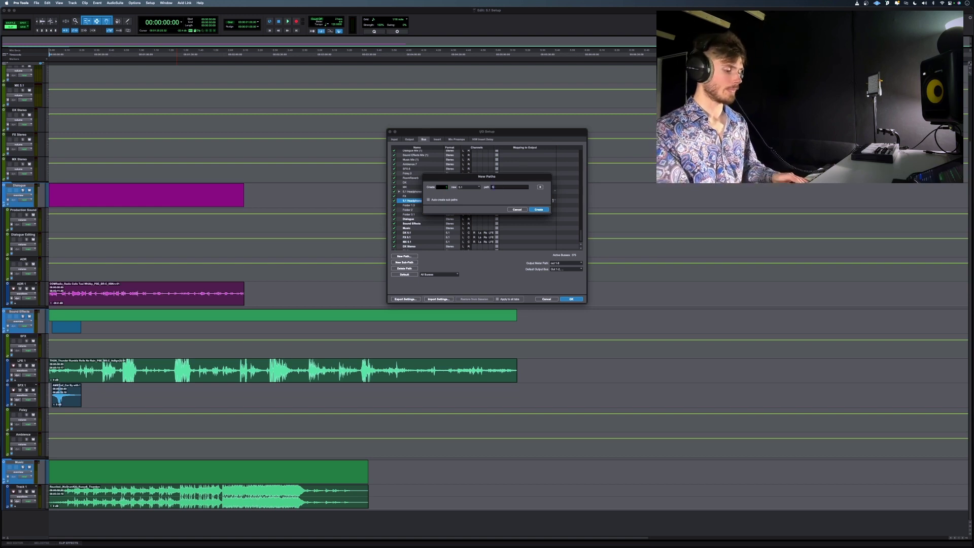
text(5.1 Headp)
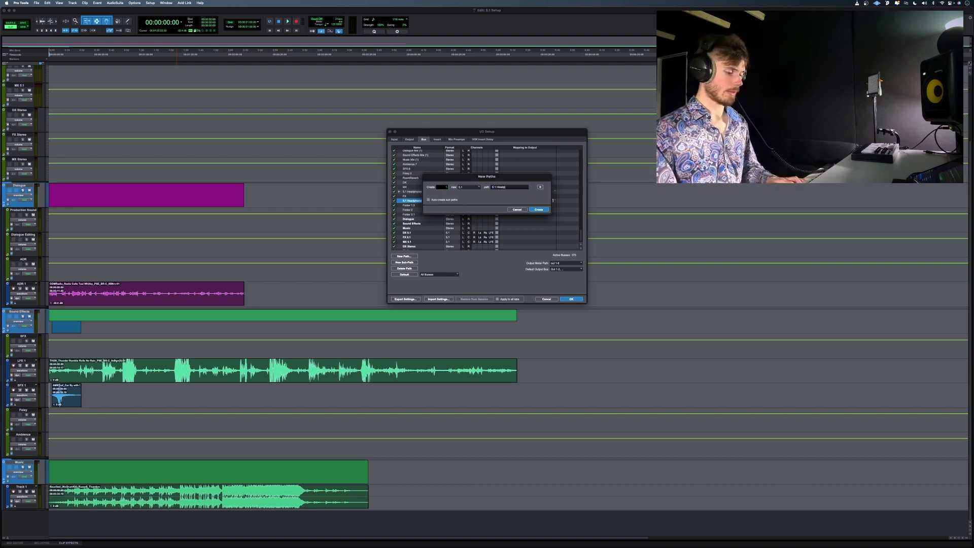
text(honess 2)
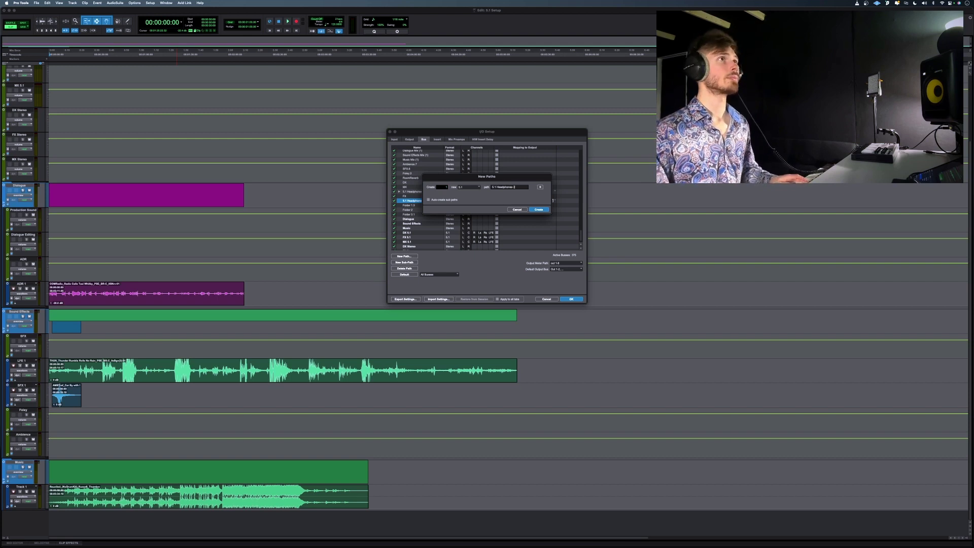
key(Return)
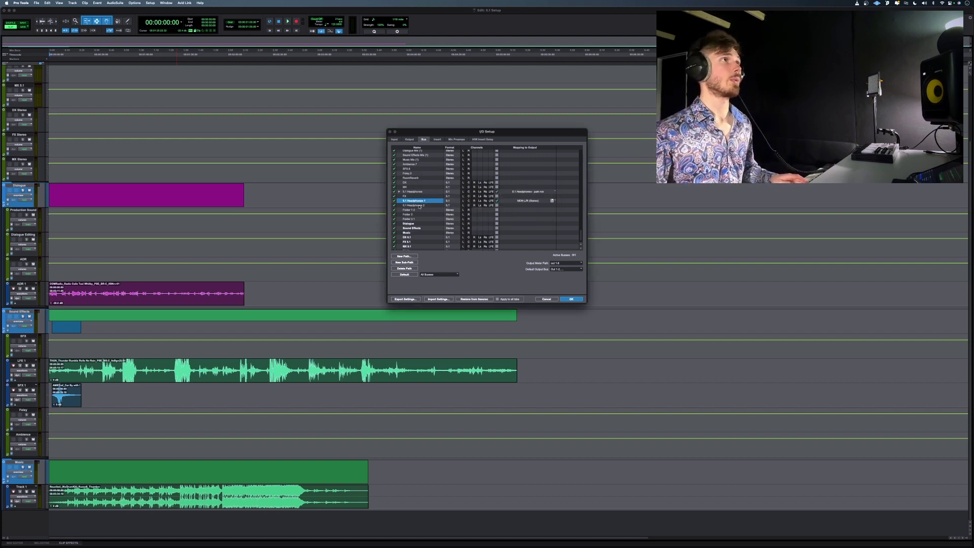
Map the 5.1 Headphones 2 bus to the MON L/R (Stereo) output
click(430, 205)
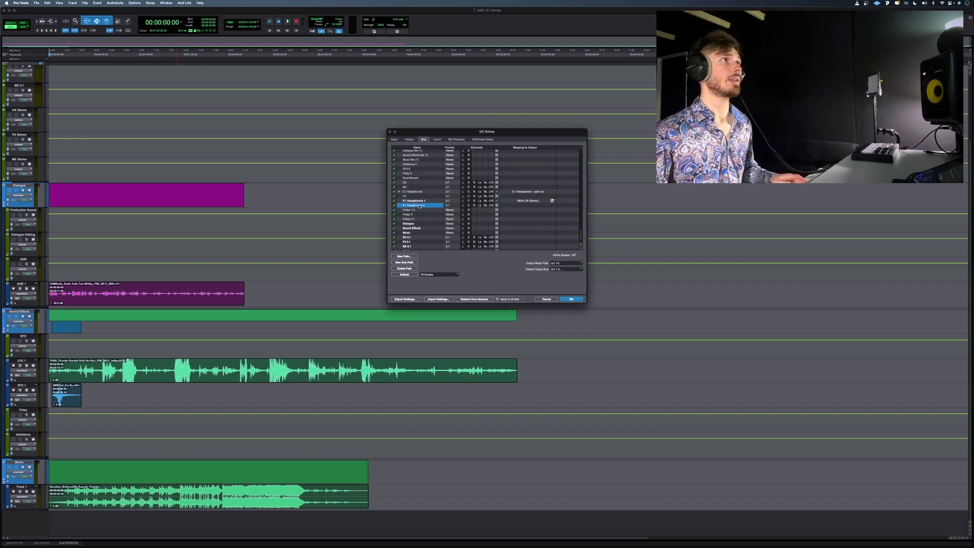
click(497, 204)
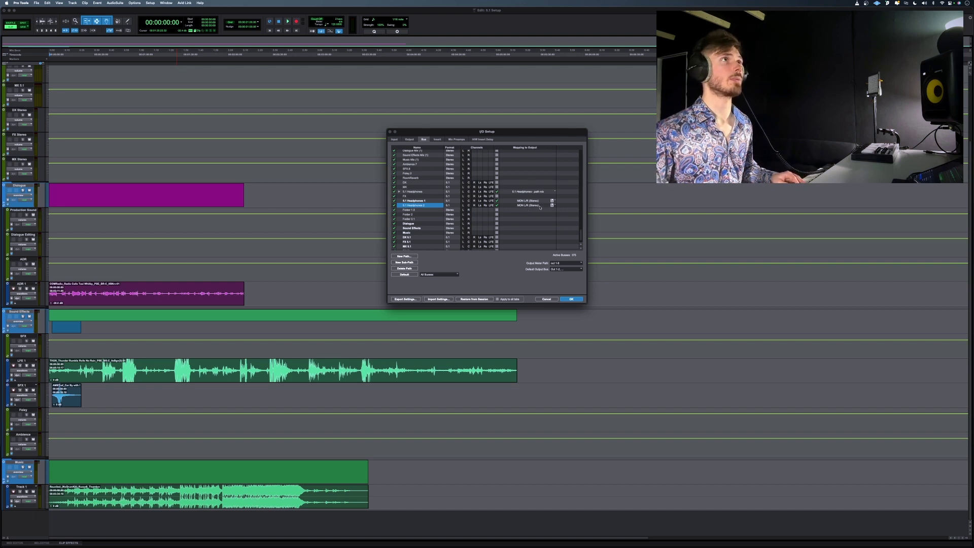
click(541, 206)
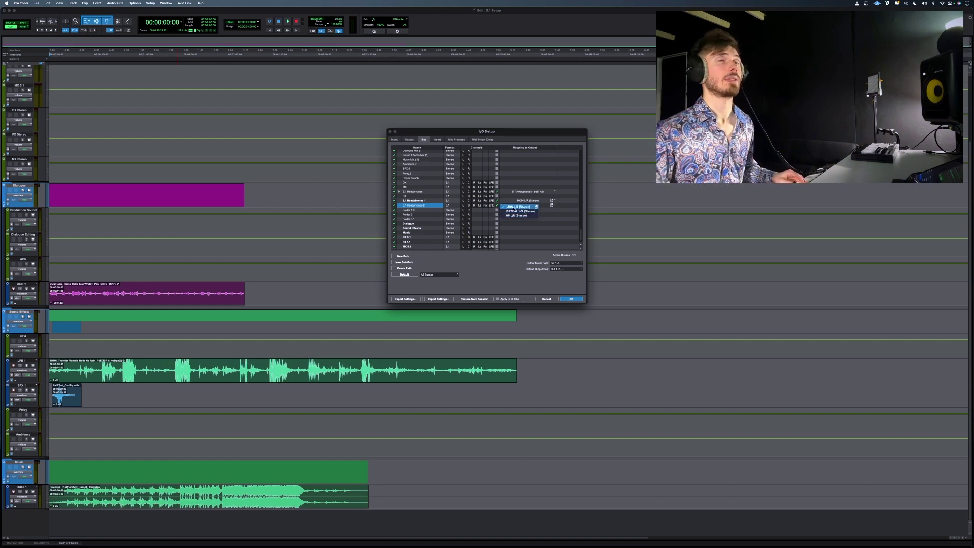
click(548, 212)
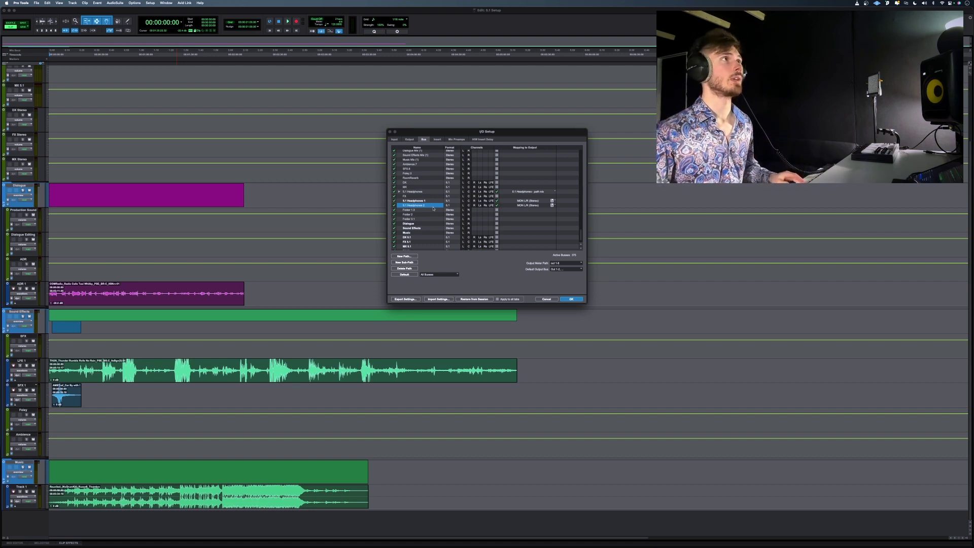
Delete the 5.1 Headphones 2 bus path and close the I/O Setup without applying changes
click(404, 269)
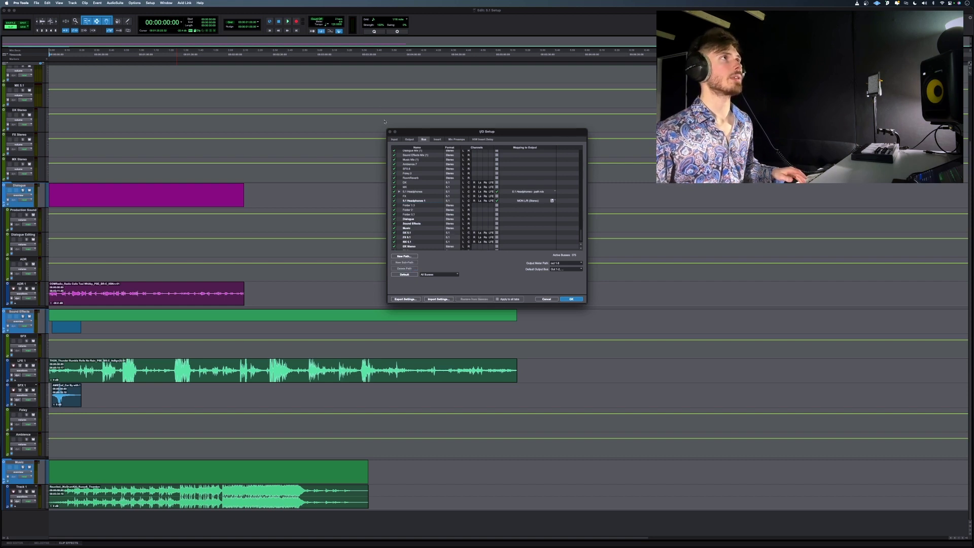
click(547, 299)
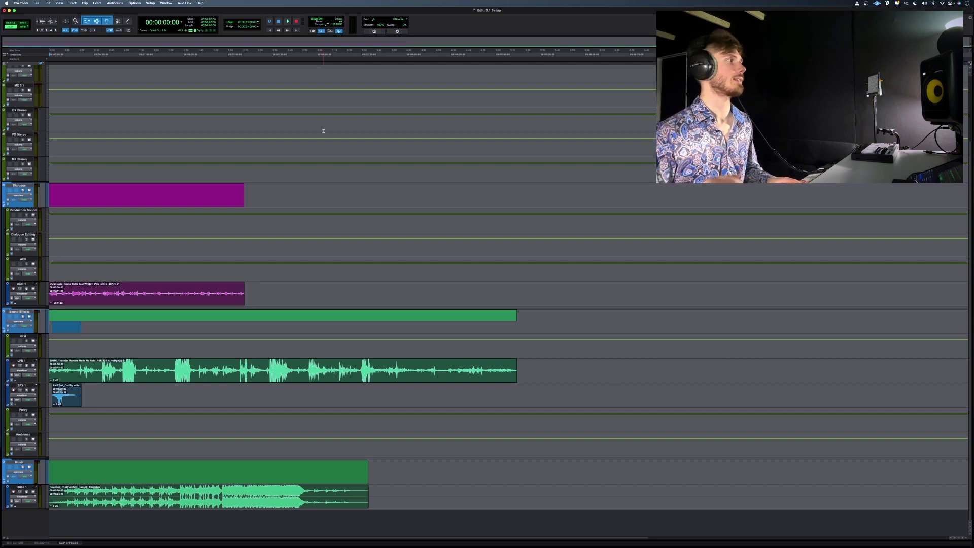
Play the session from the start to listen to the mix, and stop playback
key(space)
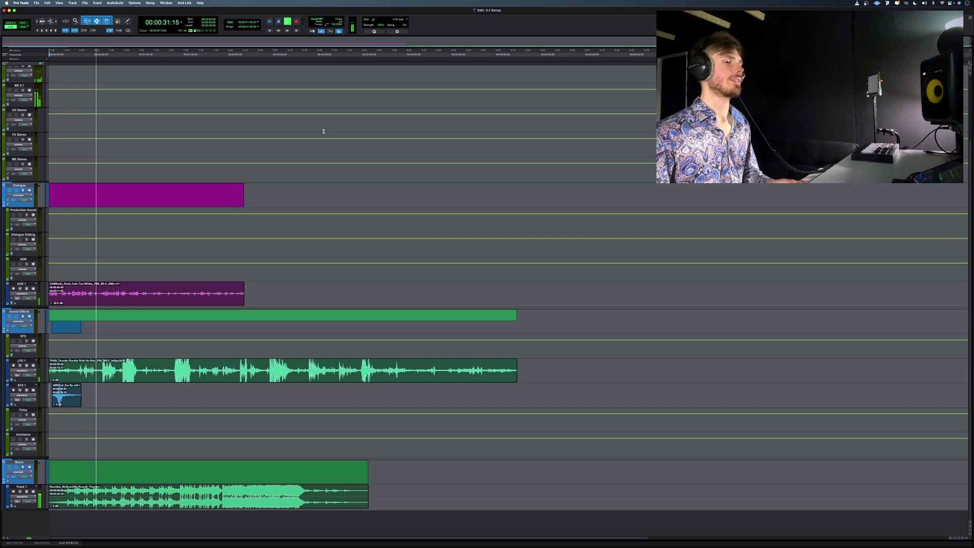
key(space)
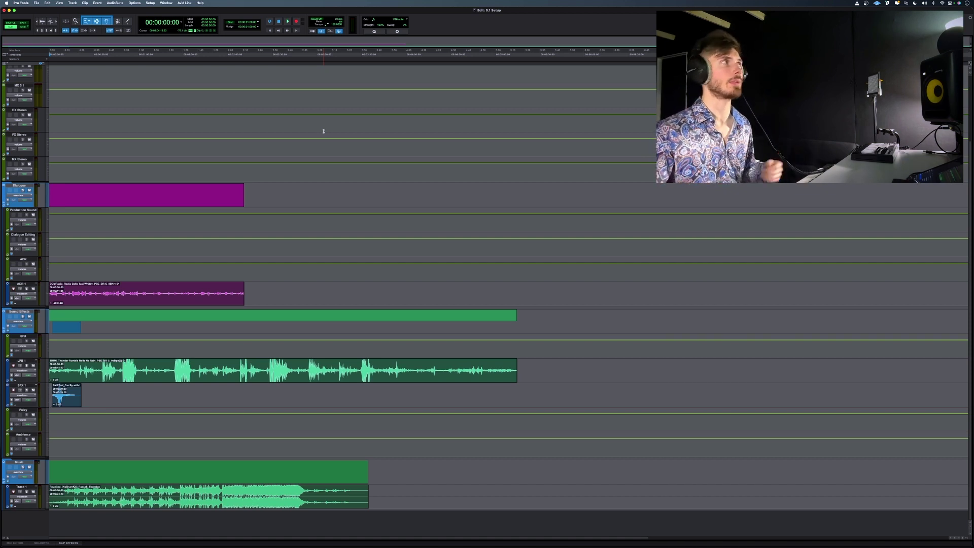
Show the Mix window, open the monitoring plug-in inserted on the 5.1 Master, and inspect its speaker setup options
scroll(193, 134, up, 4)
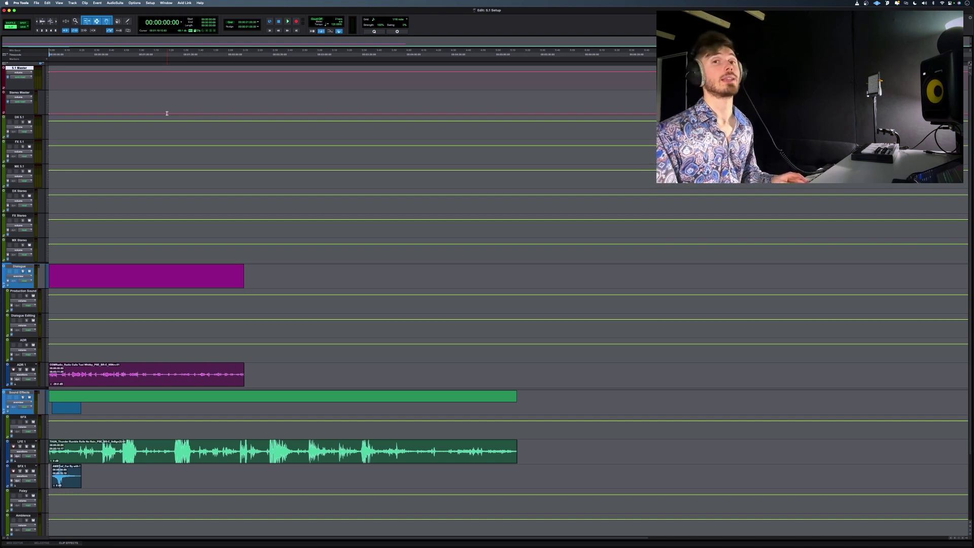
key(super+equal)
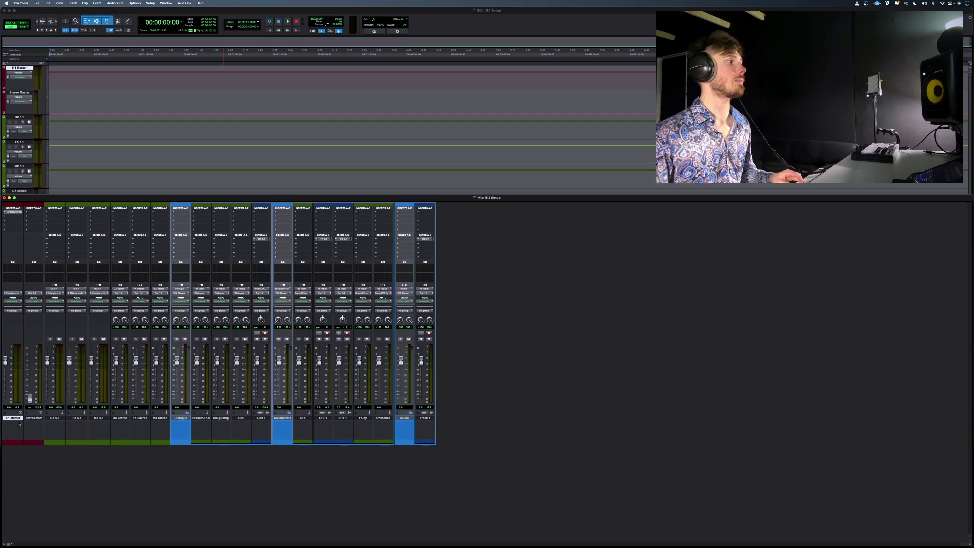
click(18, 213)
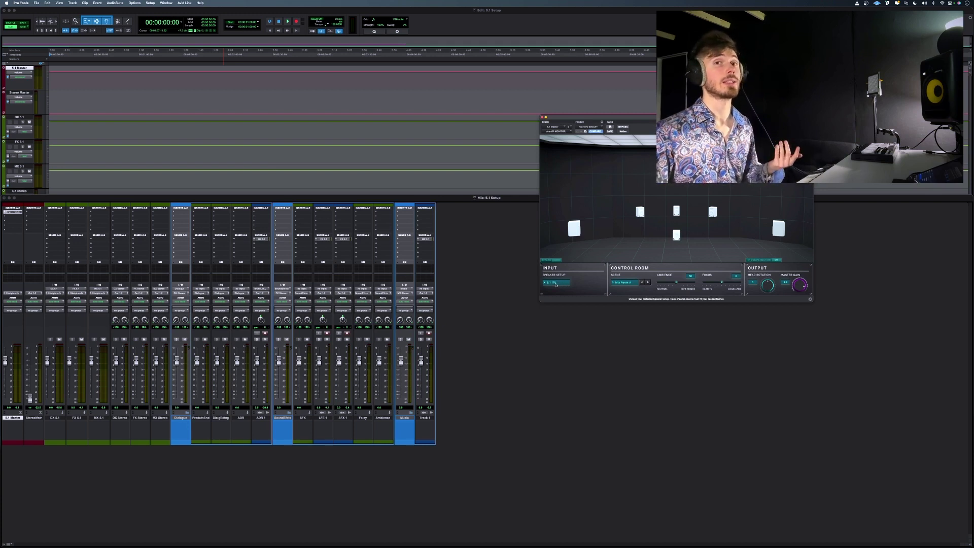
click(555, 285)
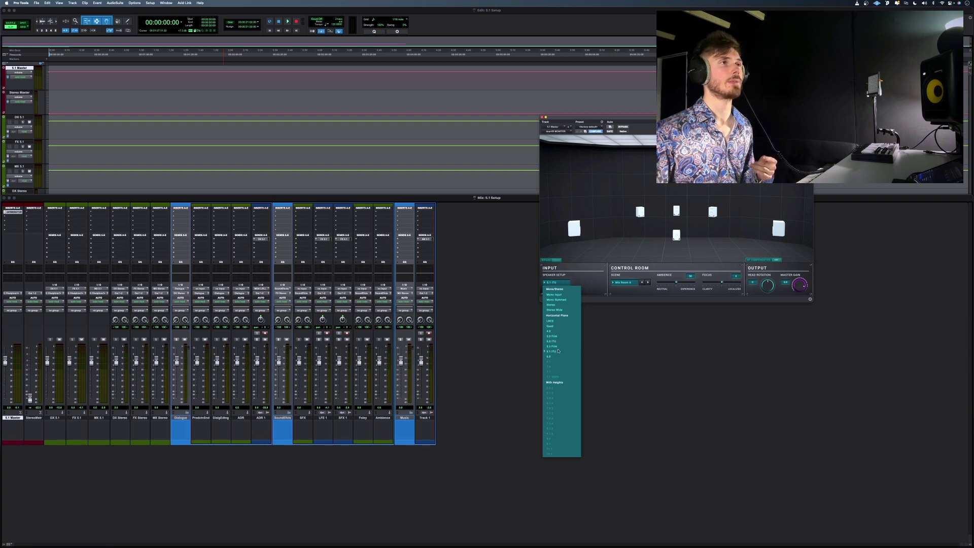
click(591, 281)
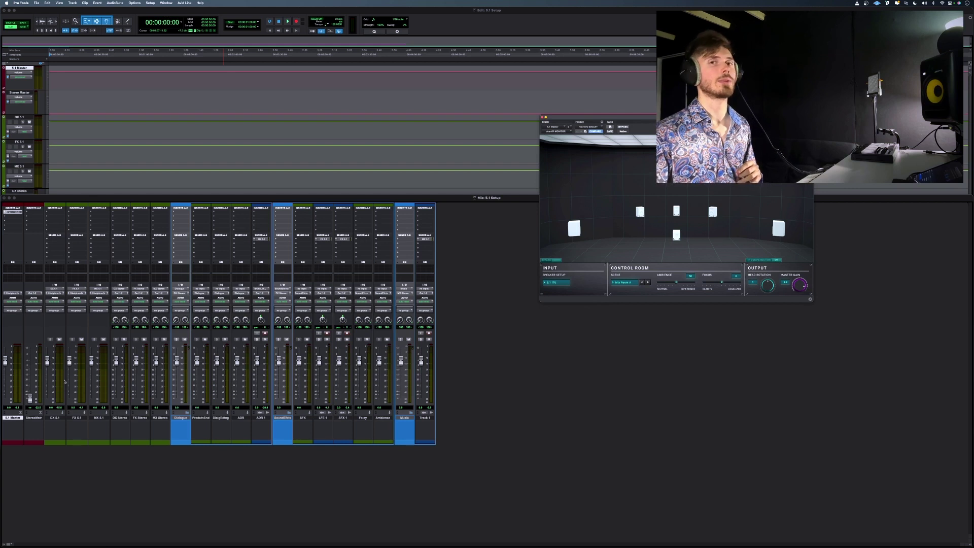
Select the DX 5.1, FX 5.1 and MX 5.1 tracks one at a time to point them out, ending on the 5.1 Master
click(58, 418)
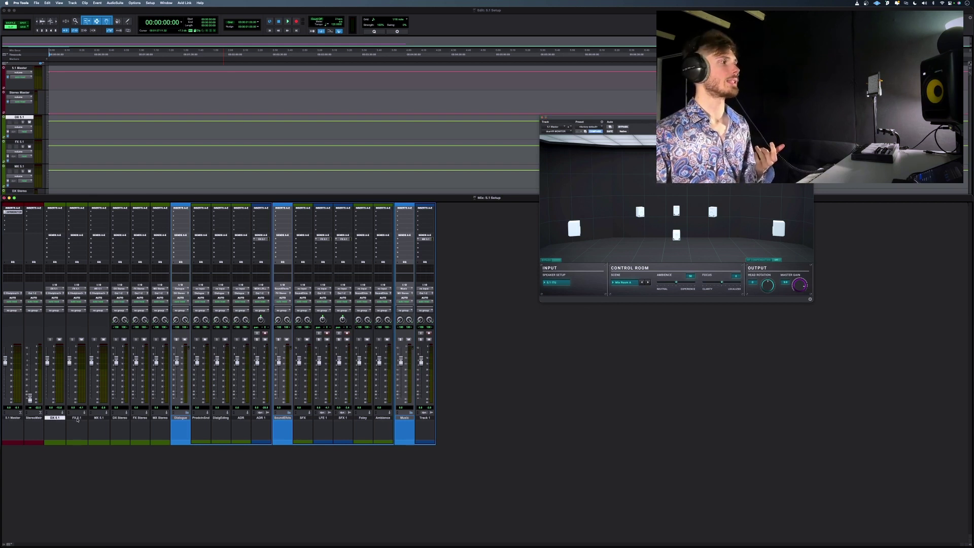
click(78, 419)
click(101, 418)
click(76, 418)
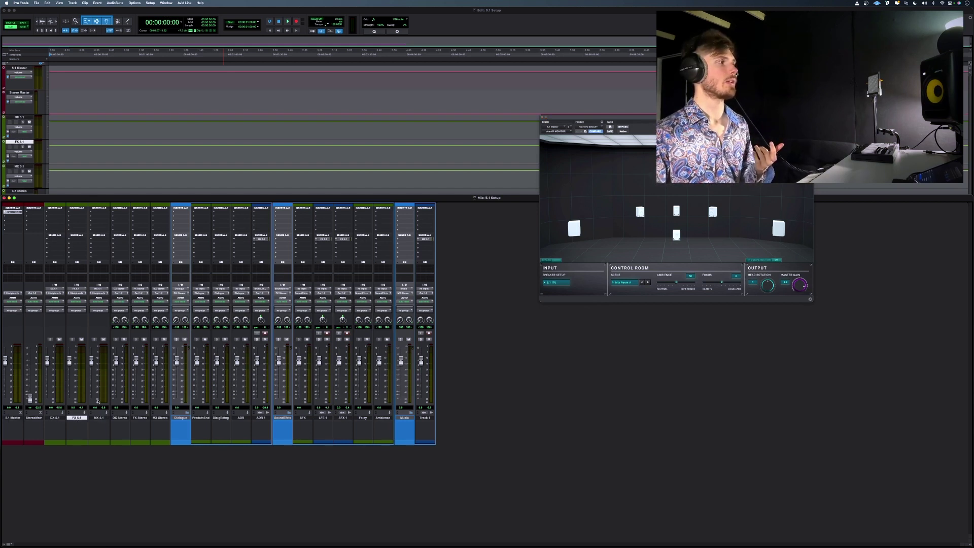
click(16, 419)
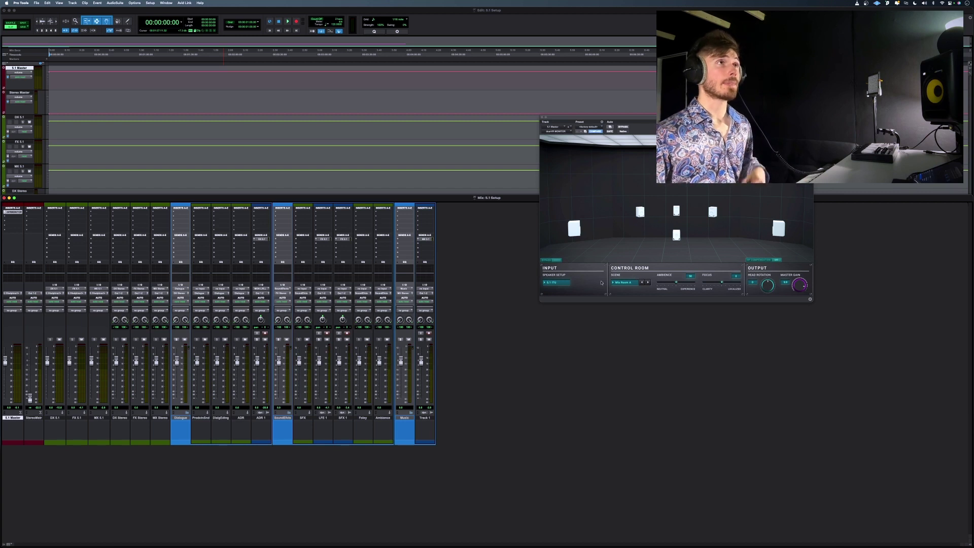
Inspect the control room scene options of the monitoring plug-in without changing the scene
click(626, 282)
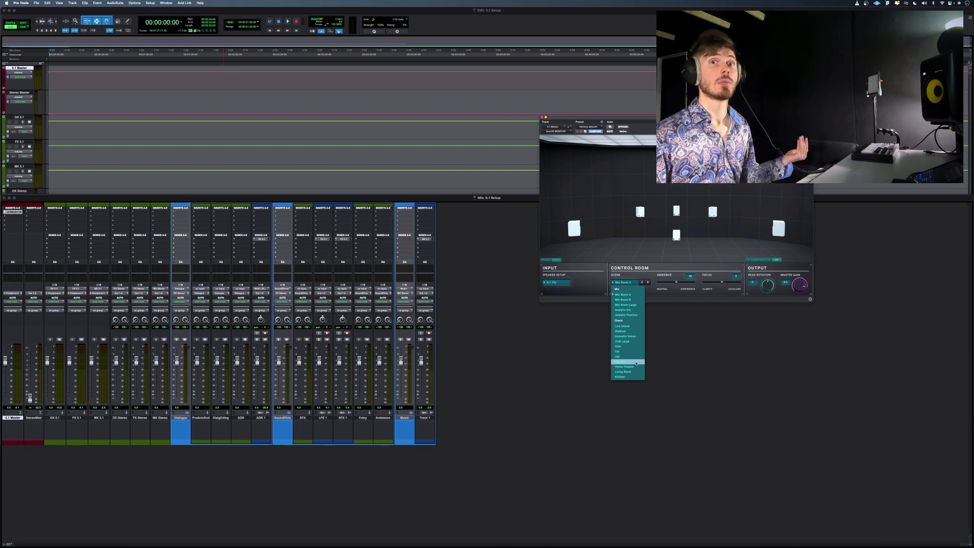
click(599, 288)
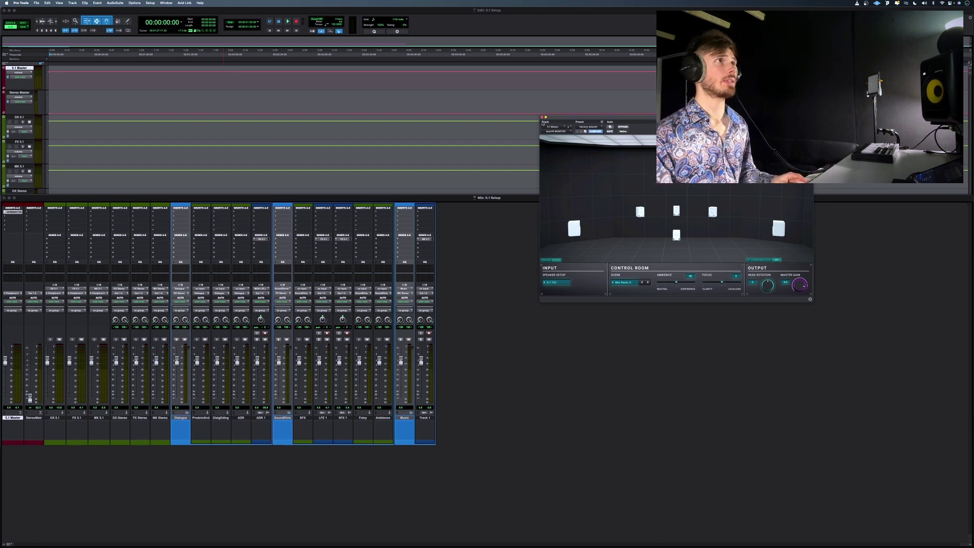
Open the send panner of the SFX 1 track, play the session in the Edit window, and stop playback
key(super+equal)
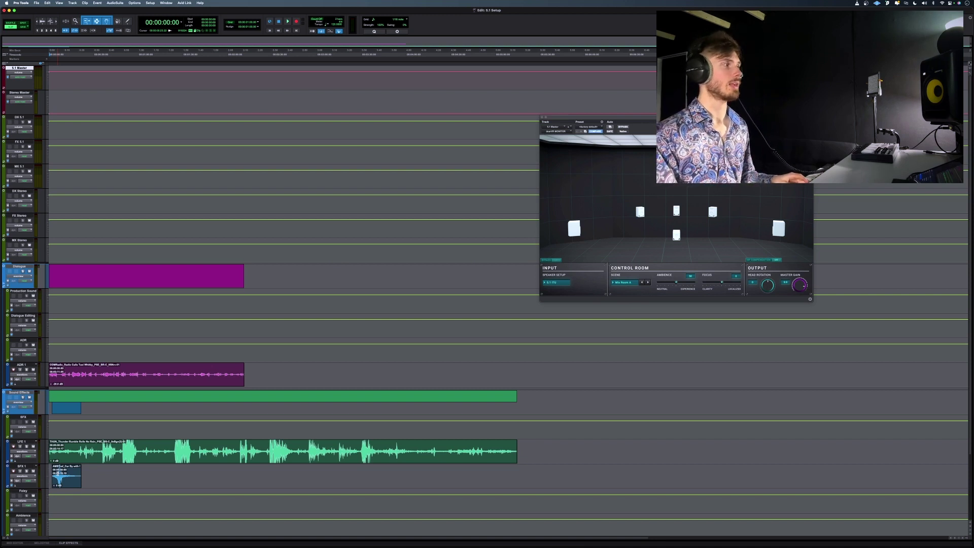
key(super+equal)
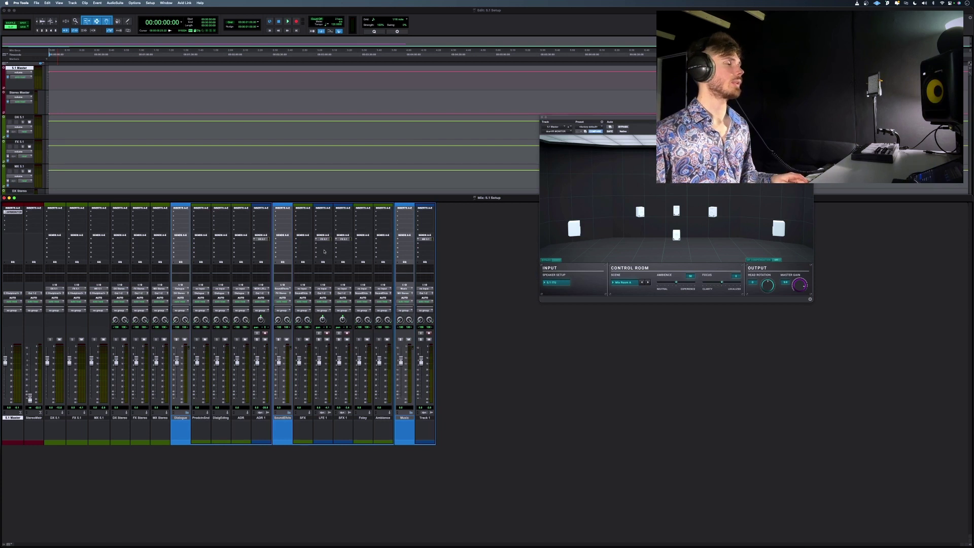
click(343, 239)
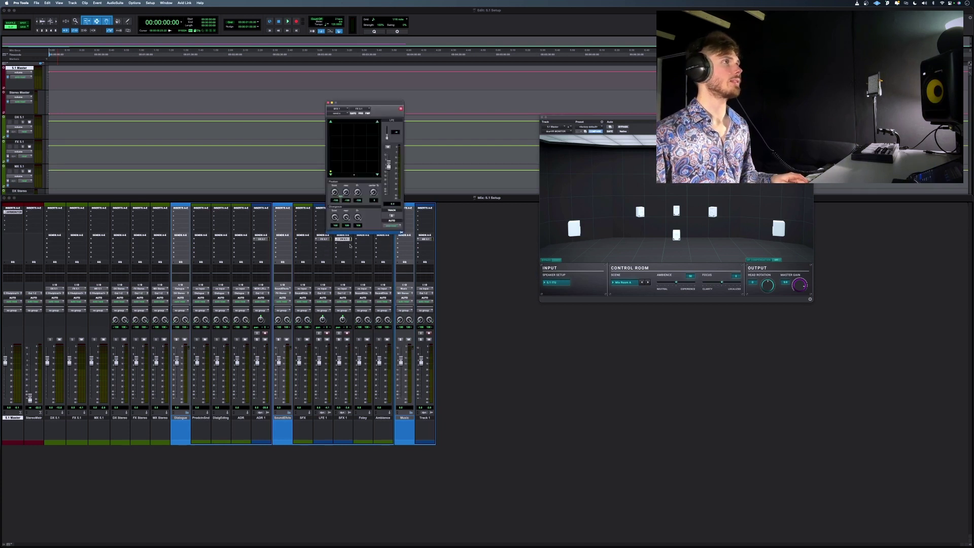
key(super+equal)
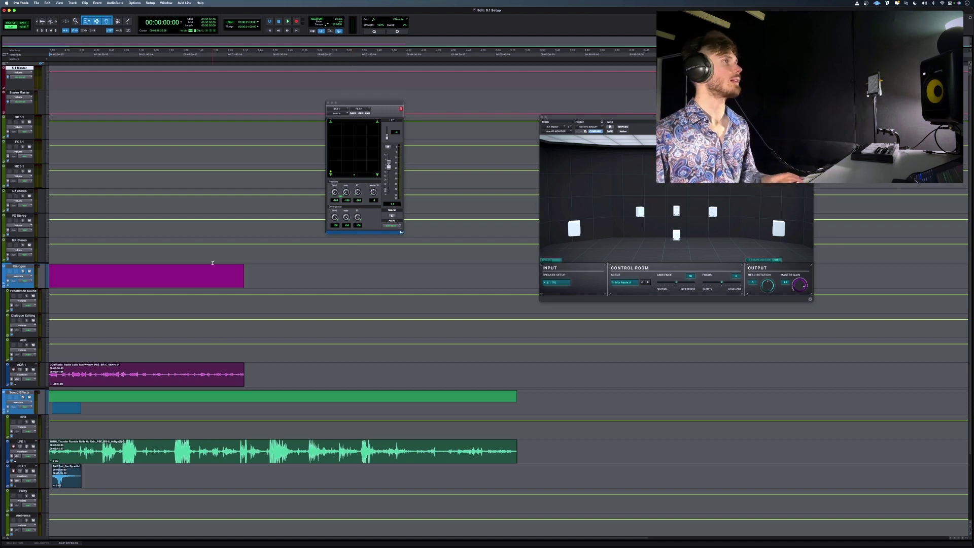
click(287, 22)
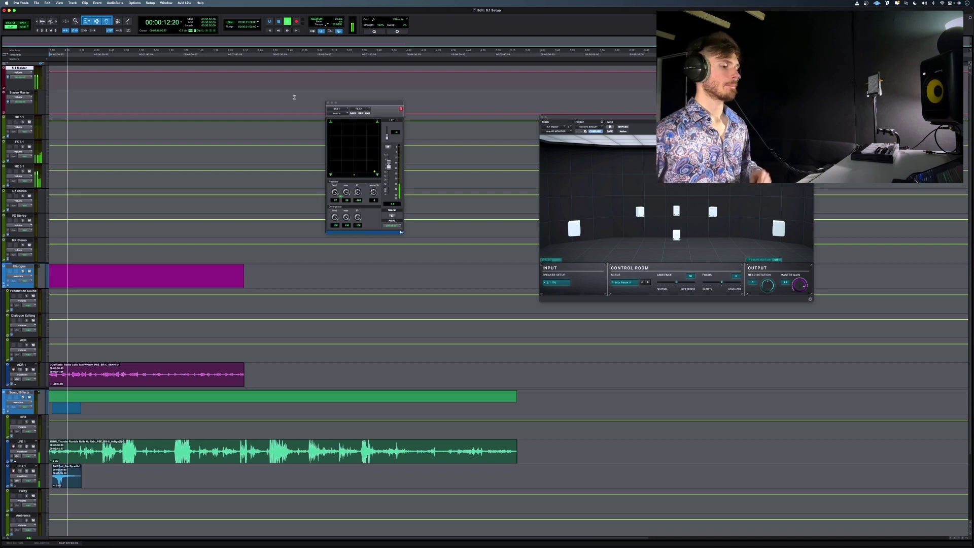
key(space)
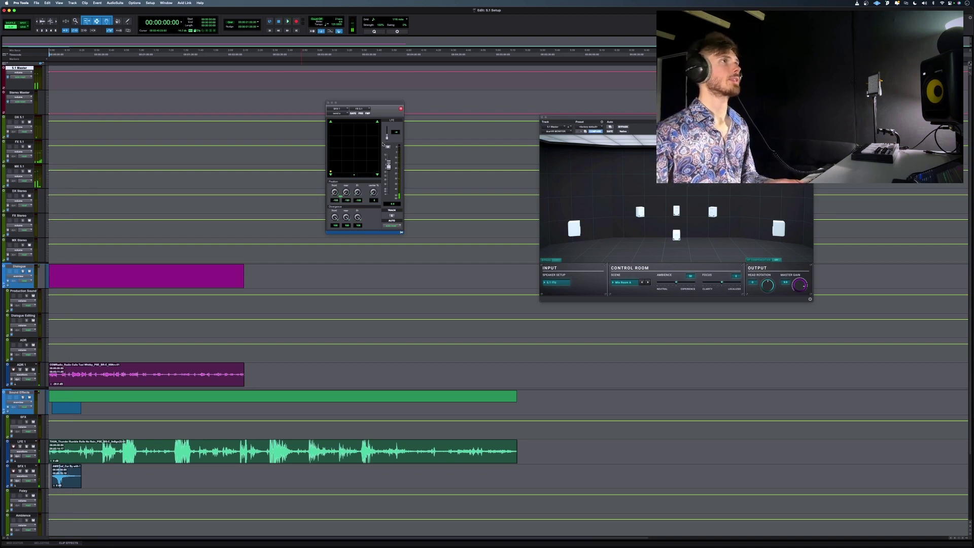
Bypass the monitoring plug-in, play the session for comparison, stop playback, and re-enable the plug-in
click(621, 126)
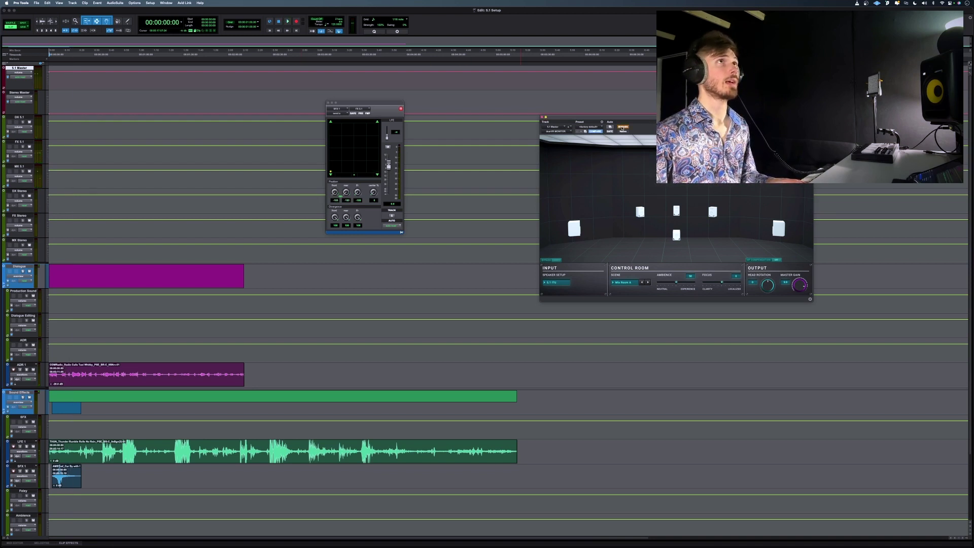
key(space)
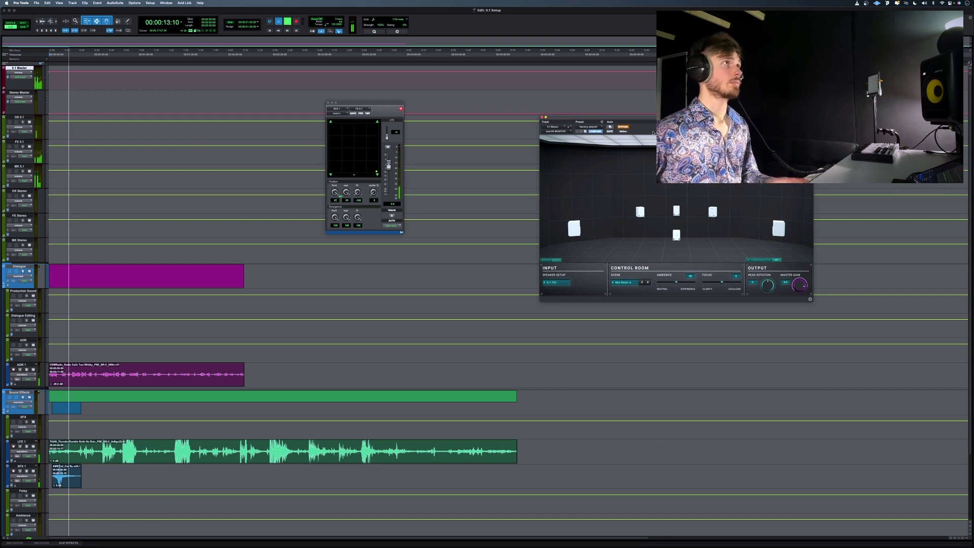
key(space)
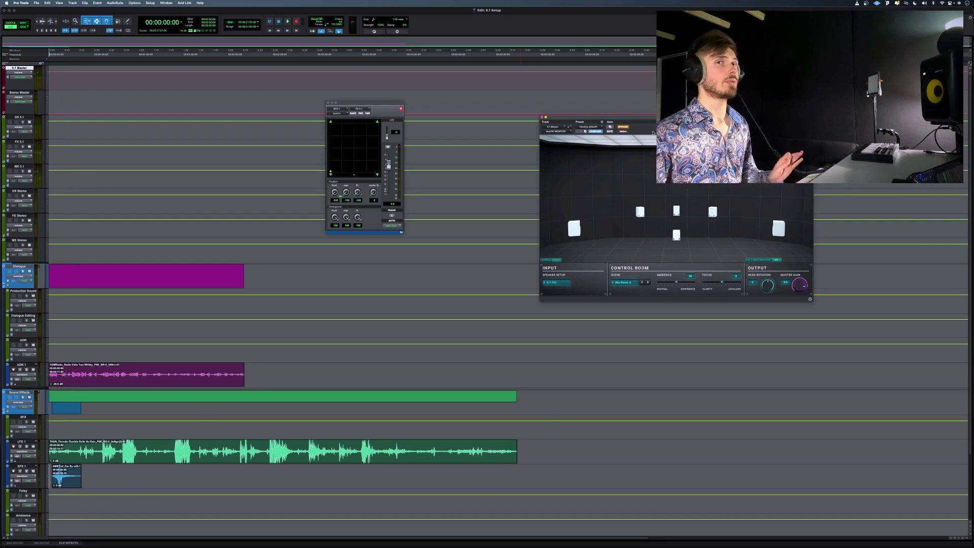
click(623, 128)
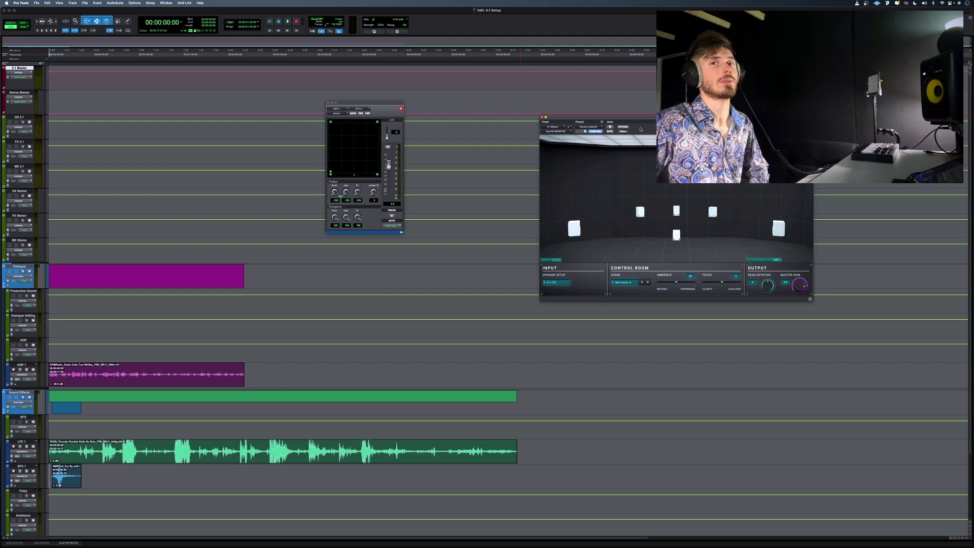
Close the monitoring plug-in and the SFX 1 send panner, and show the Mix window
click(542, 118)
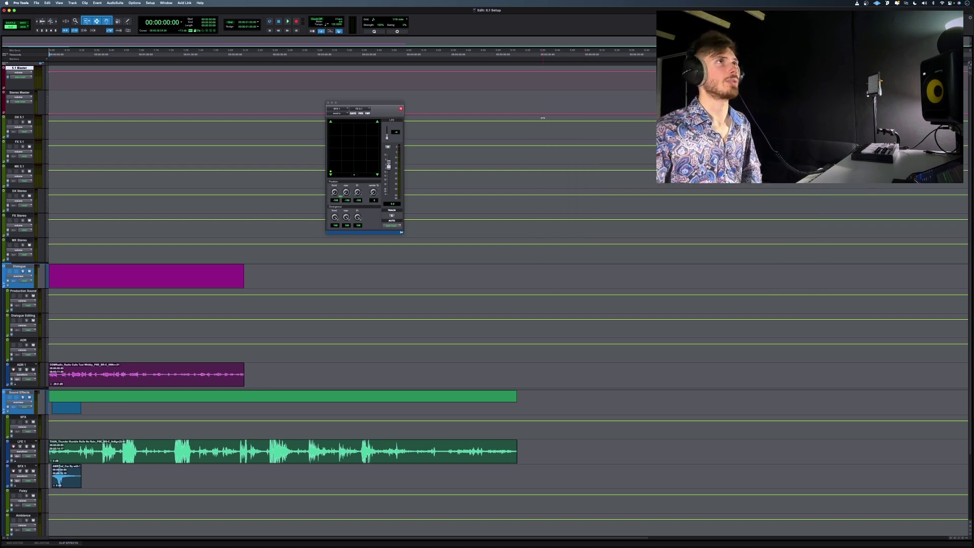
click(328, 103)
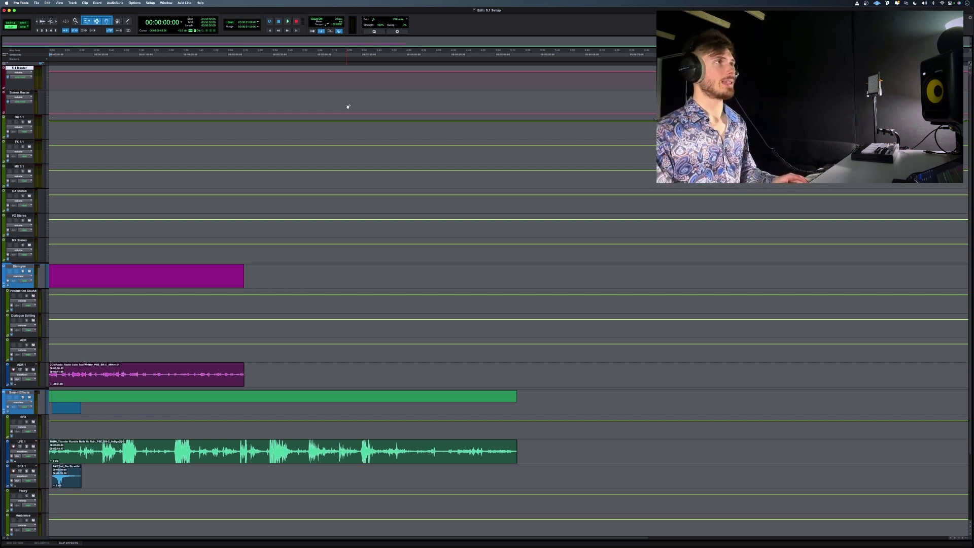
key(super+equal)
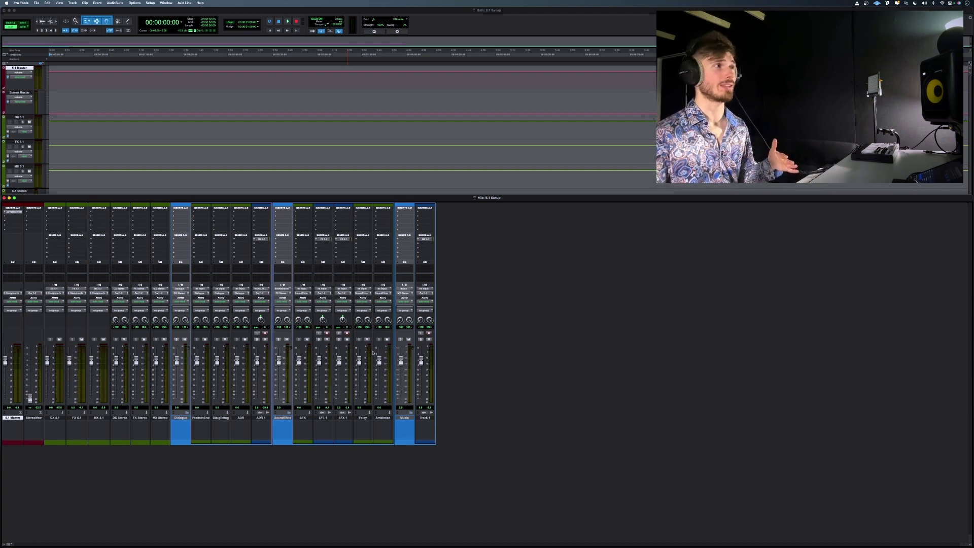
Select the Dialogue, Sound Effects and Music folder tracks in turn to point out the three main groups
click(184, 418)
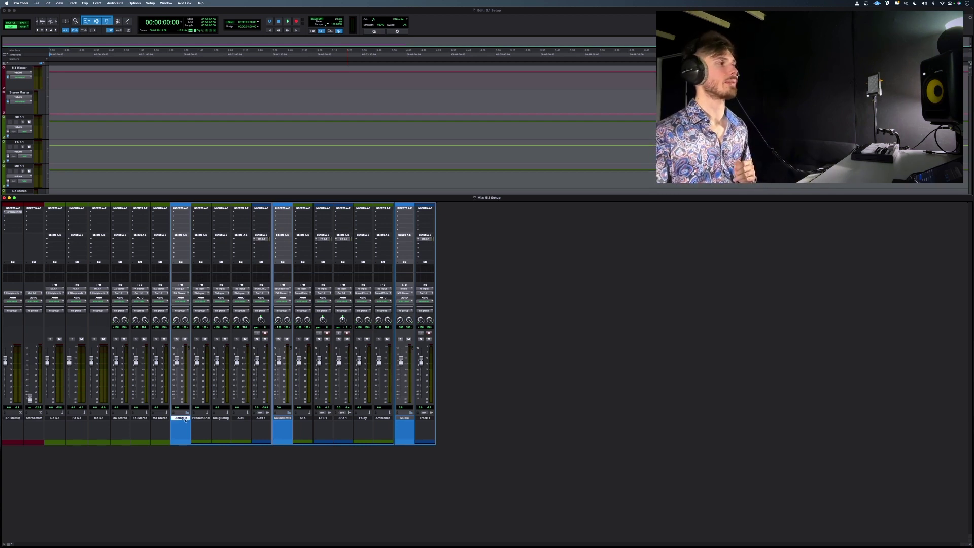
click(293, 418)
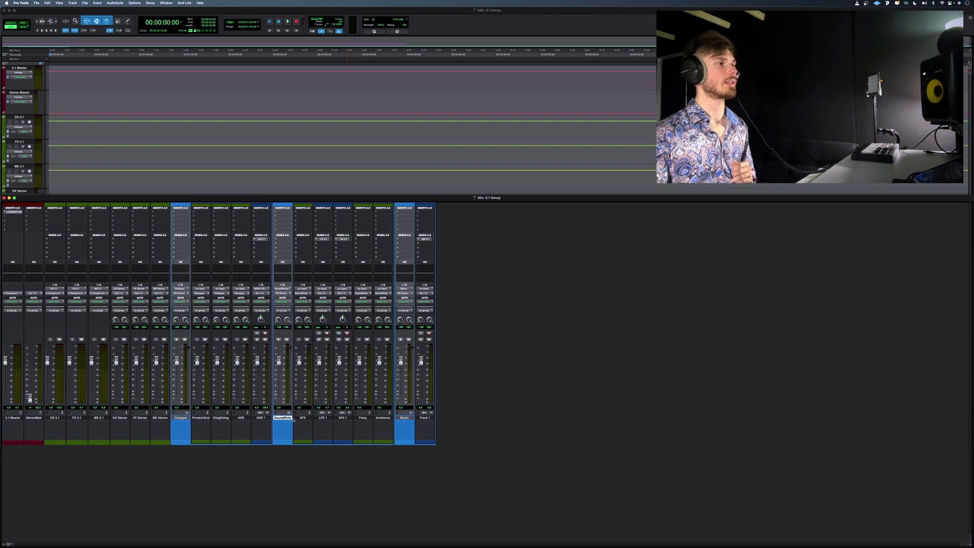
click(409, 418)
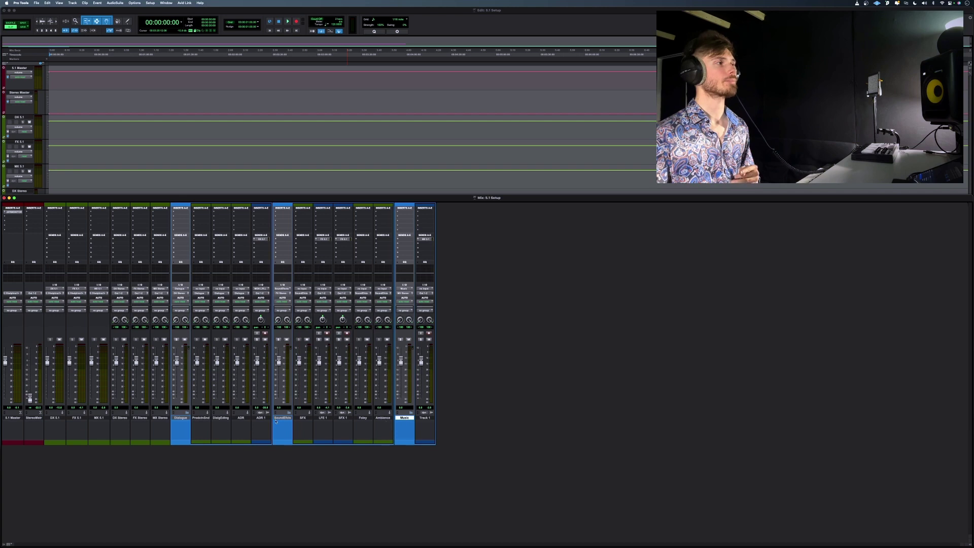
Go through the folder structure from Dialogue with Production Sound and ADR, through Sound Effects with SFX, Foley and Ambience, to Music
click(183, 418)
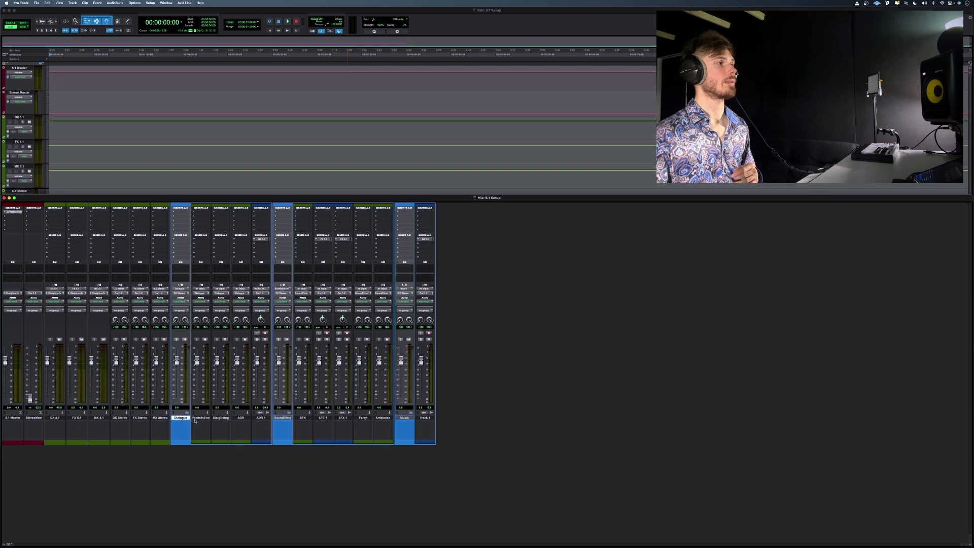
click(201, 421)
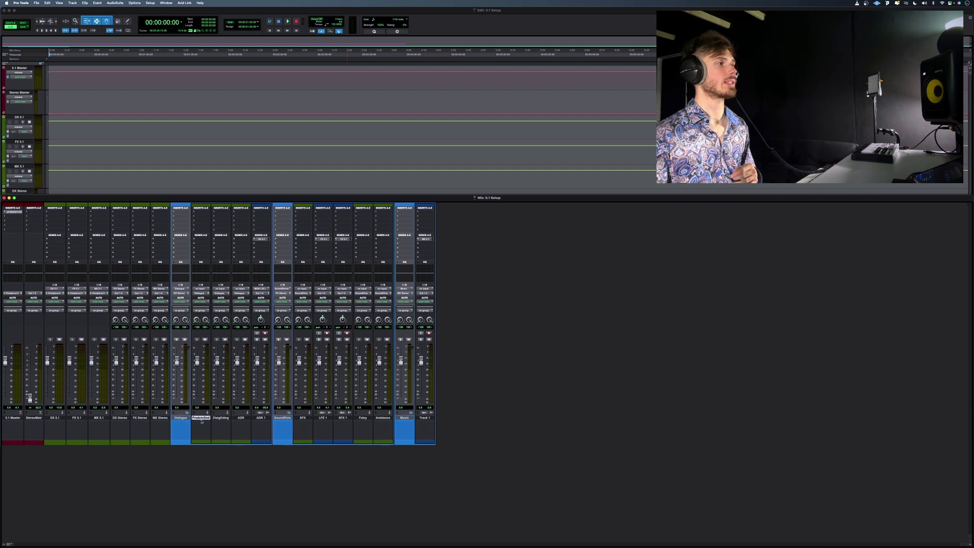
click(239, 419)
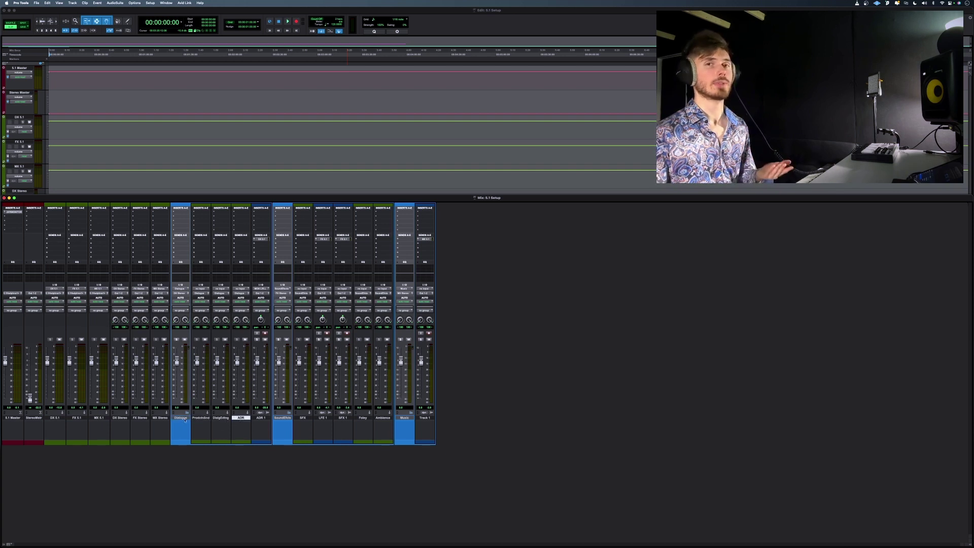
click(280, 419)
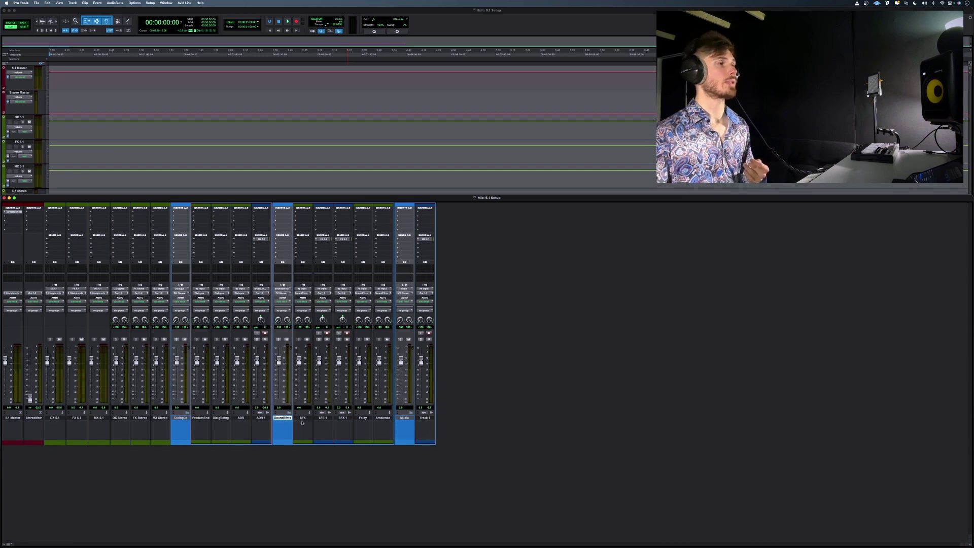
click(302, 419)
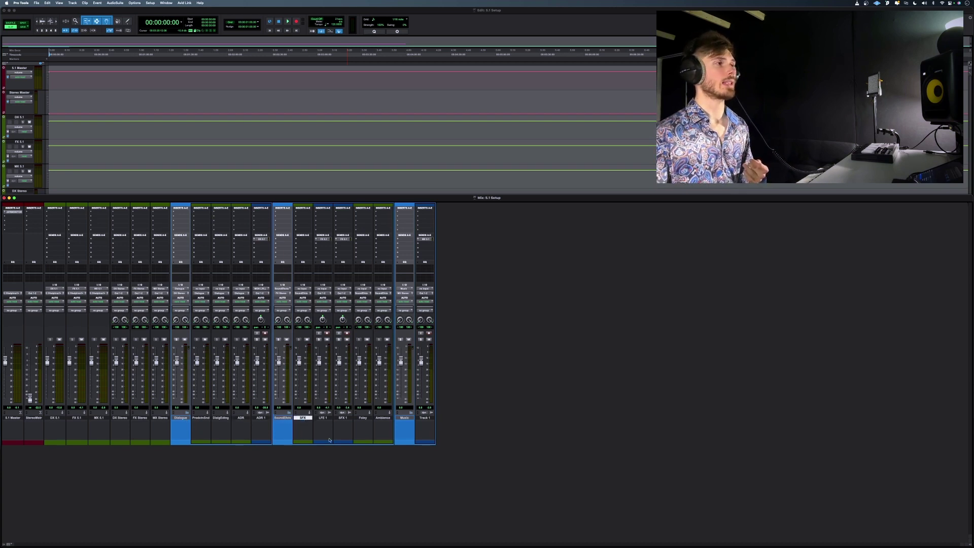
click(362, 419)
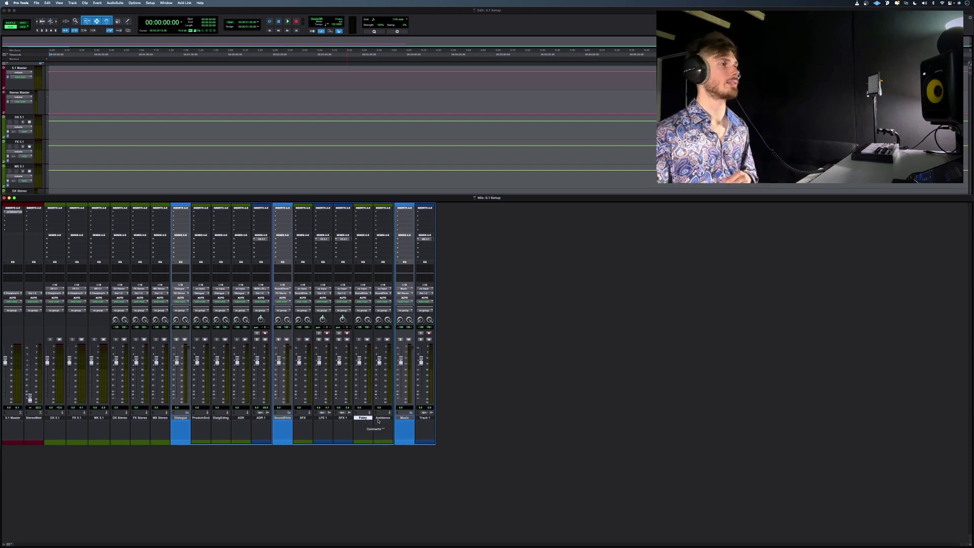
click(383, 417)
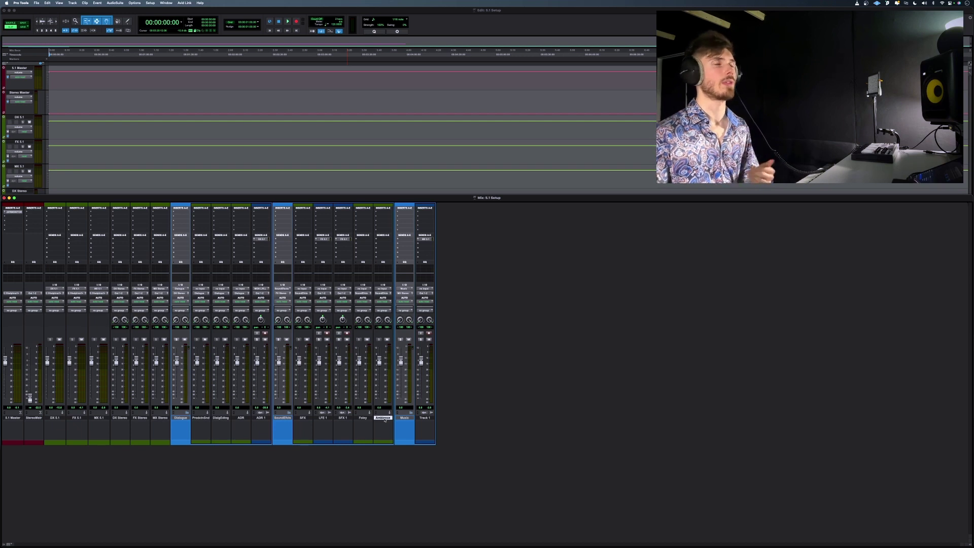
click(406, 417)
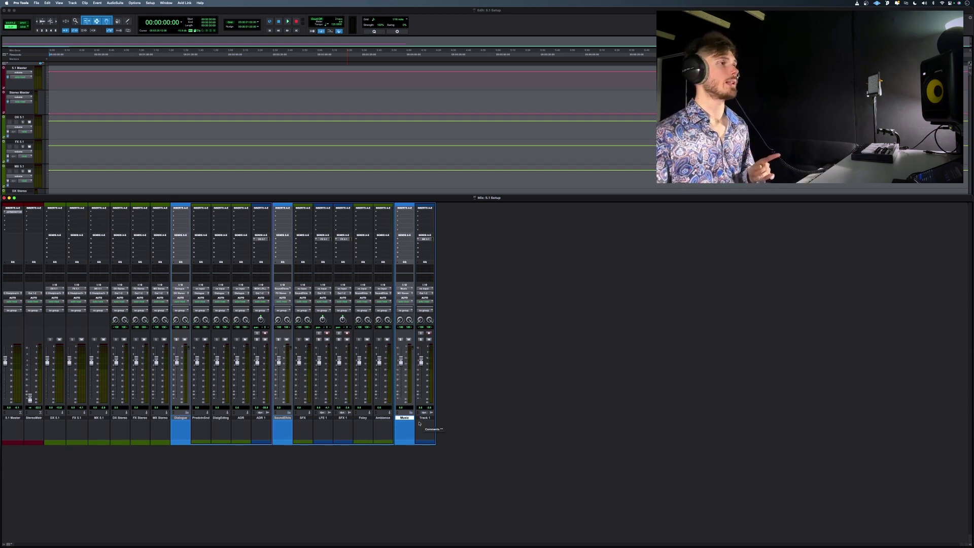
Select the SFX, Foley and Ambience subgroup tracks one after another to review the effects categories
click(306, 419)
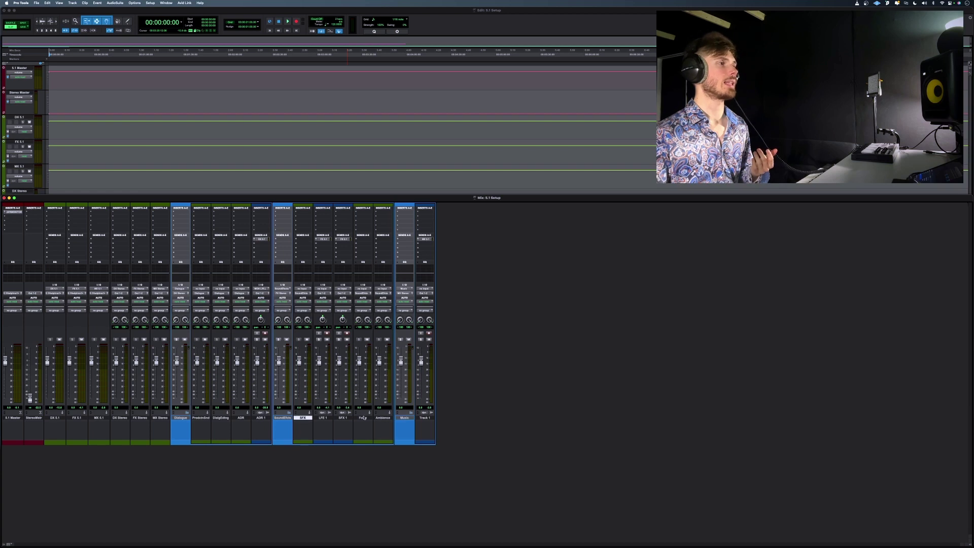
click(364, 418)
click(383, 418)
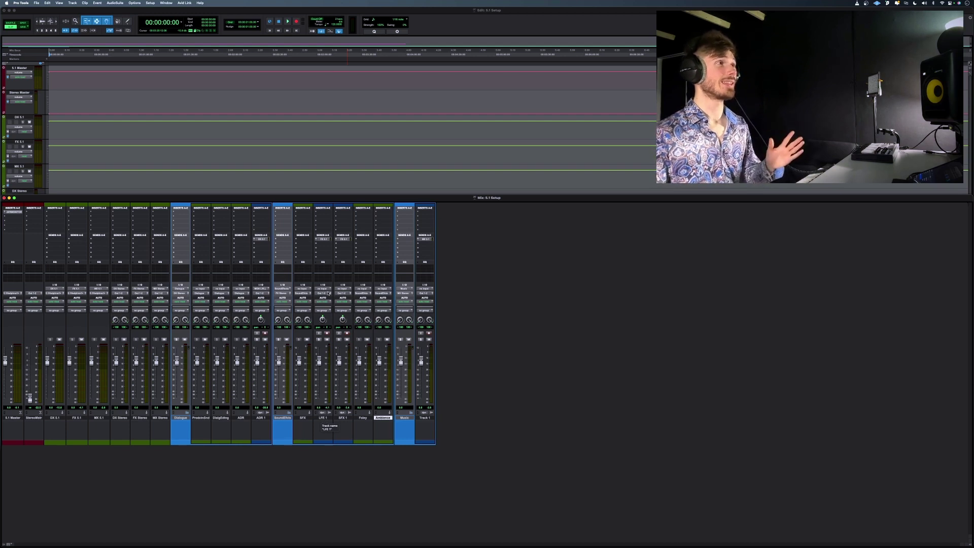
Select the LFE 1 and SFX 1 tracks together and route their output to the stereo SFX track
click(325, 418)
click(349, 418)
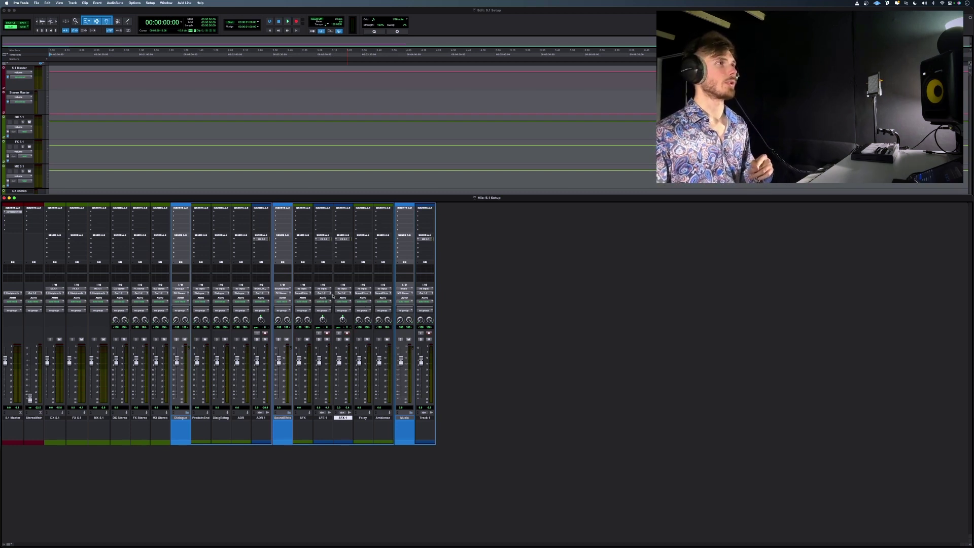
shift+click(327, 418)
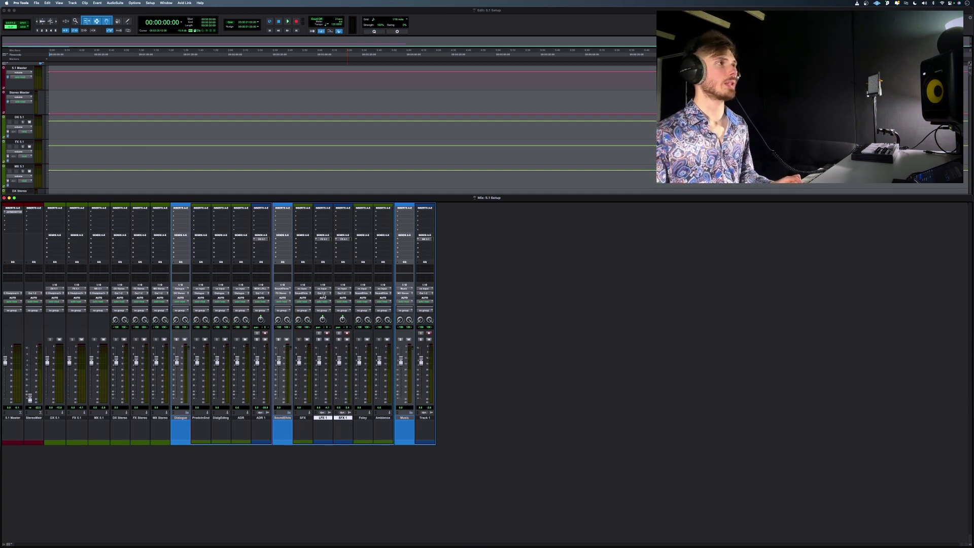
click(323, 293)
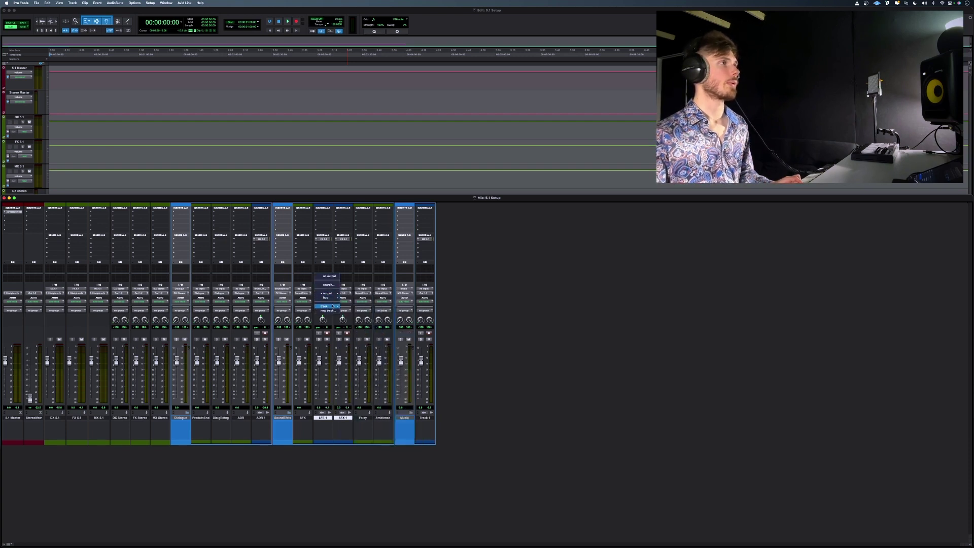
mouse_move(332, 306)
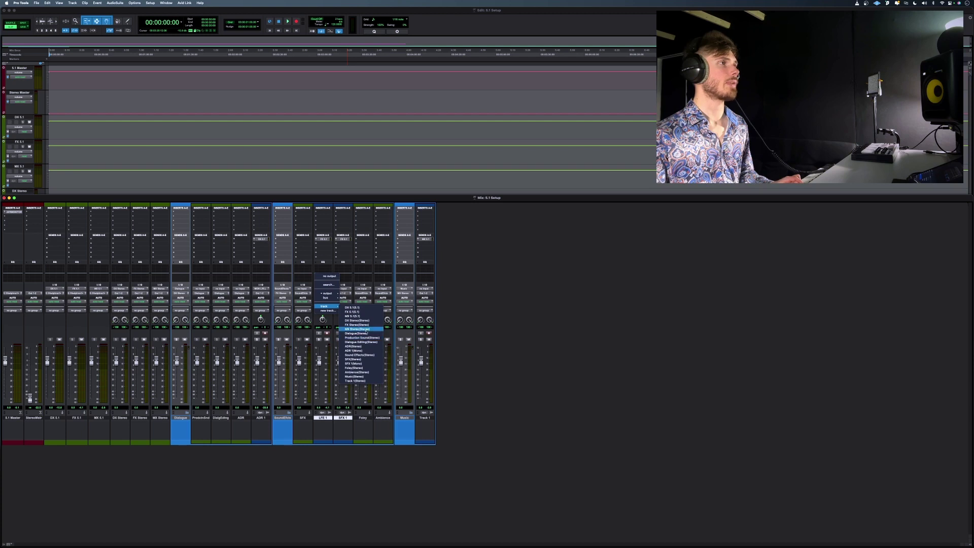
click(360, 359)
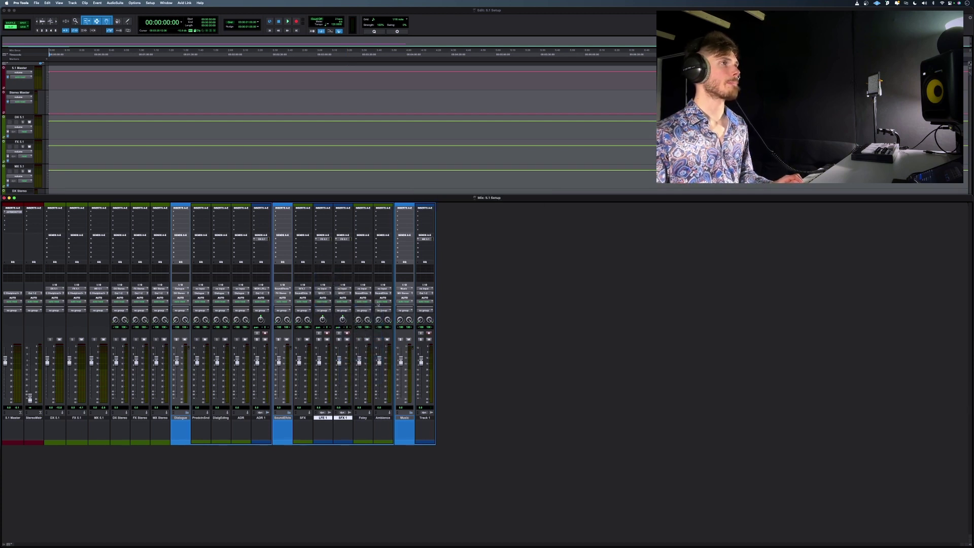
Route the output of Track 1 to the stereo Music folder track
click(421, 418)
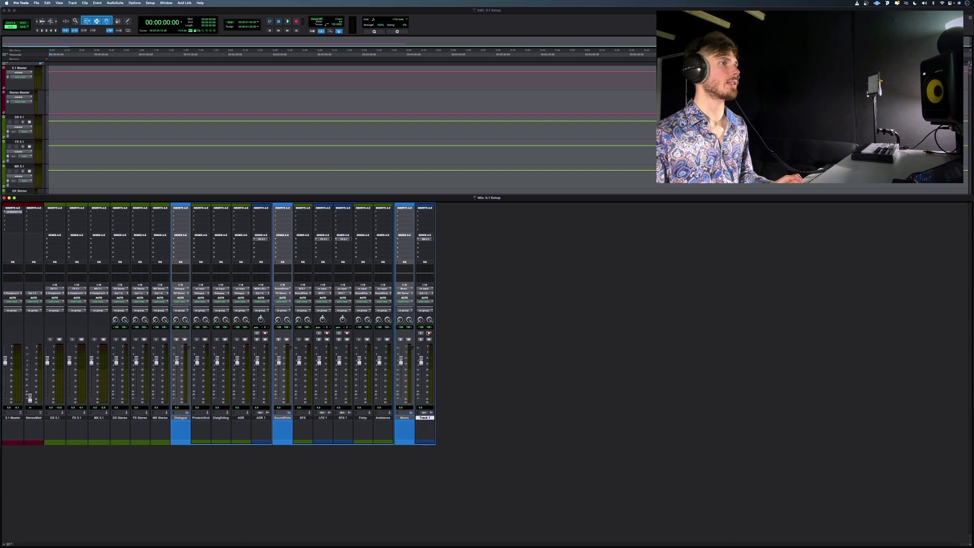
click(425, 295)
mouse_move(439, 298)
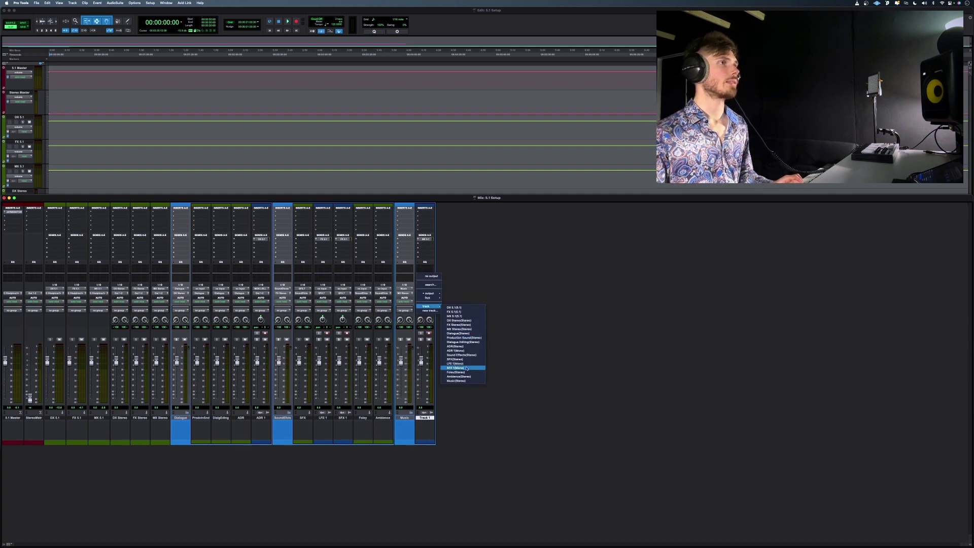
click(449, 381)
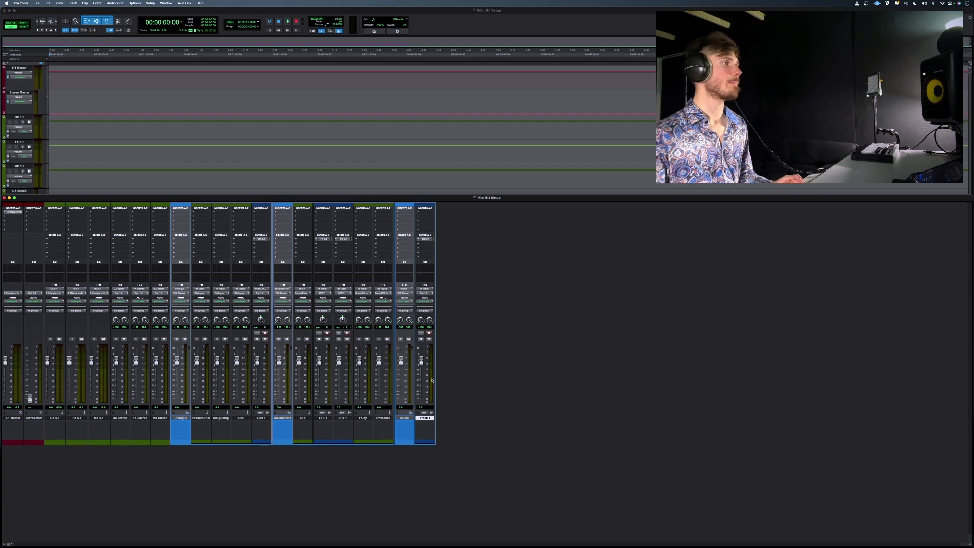
Route the output of the ADR 1 track to the stereo ADR track
click(257, 417)
click(261, 293)
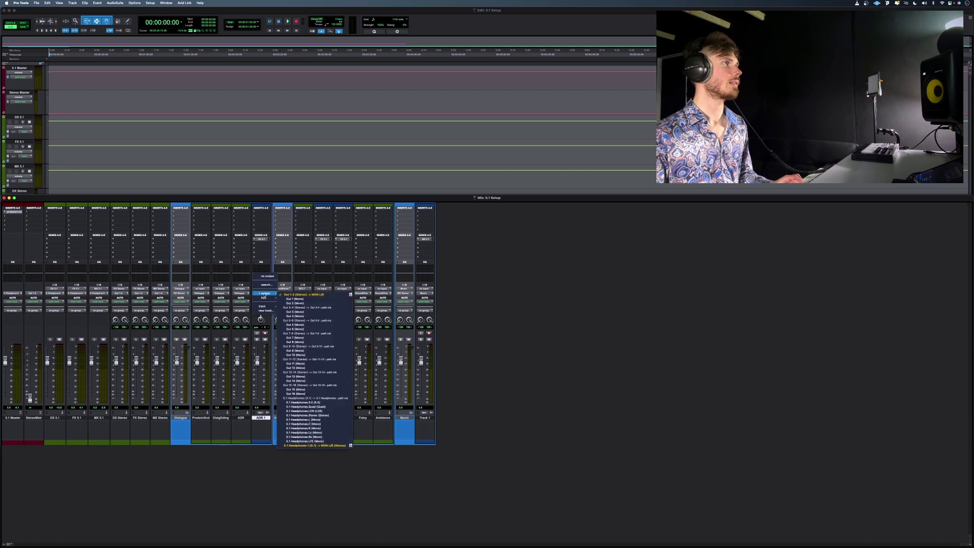
mouse_move(268, 298)
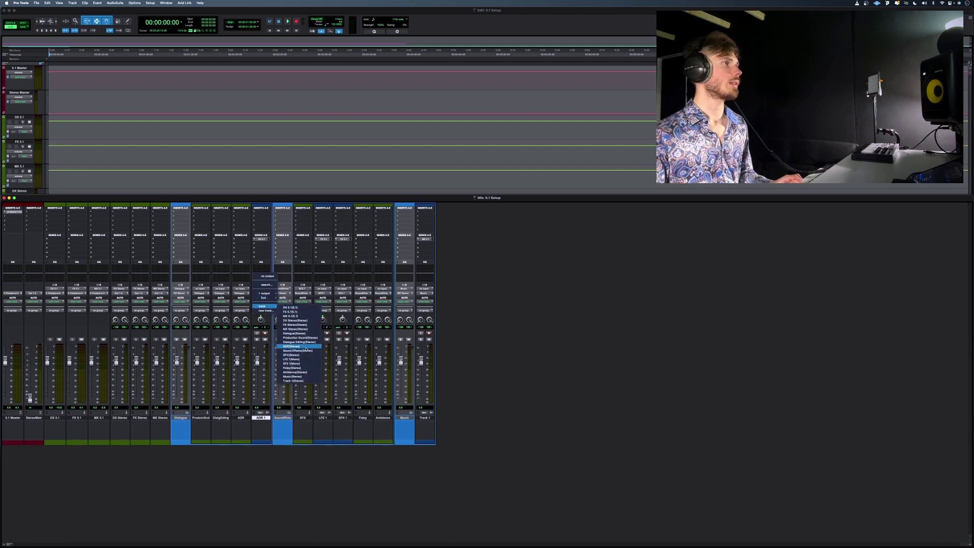
click(291, 346)
Select Production Sound, the DX, FX and MX Stereo tracks and the Stereo Master to trace the stereo signal path
click(204, 418)
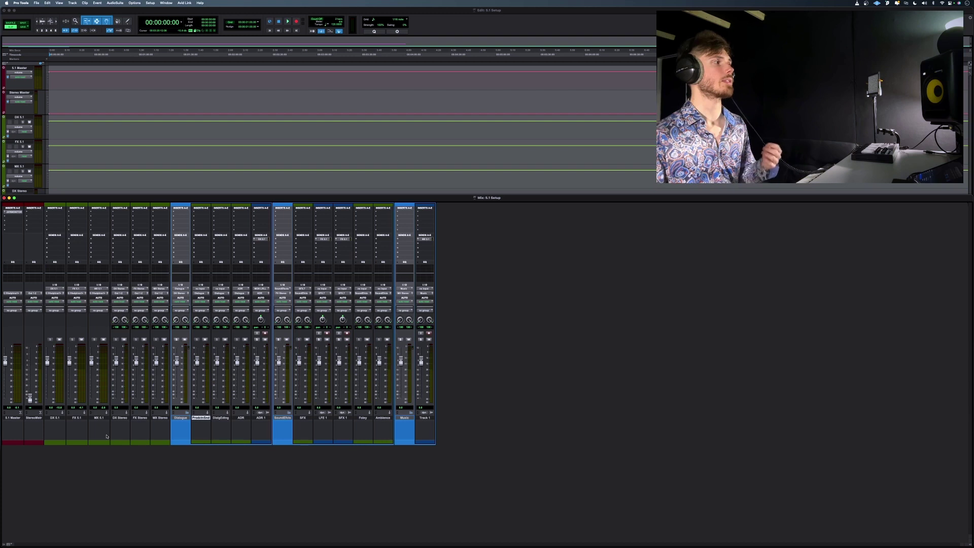
click(120, 417)
click(159, 417)
click(140, 418)
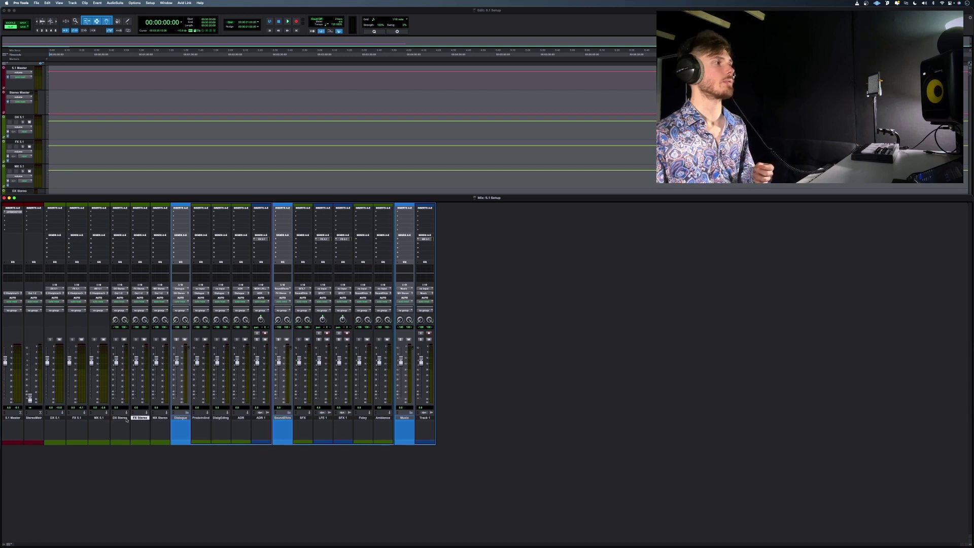
click(119, 417)
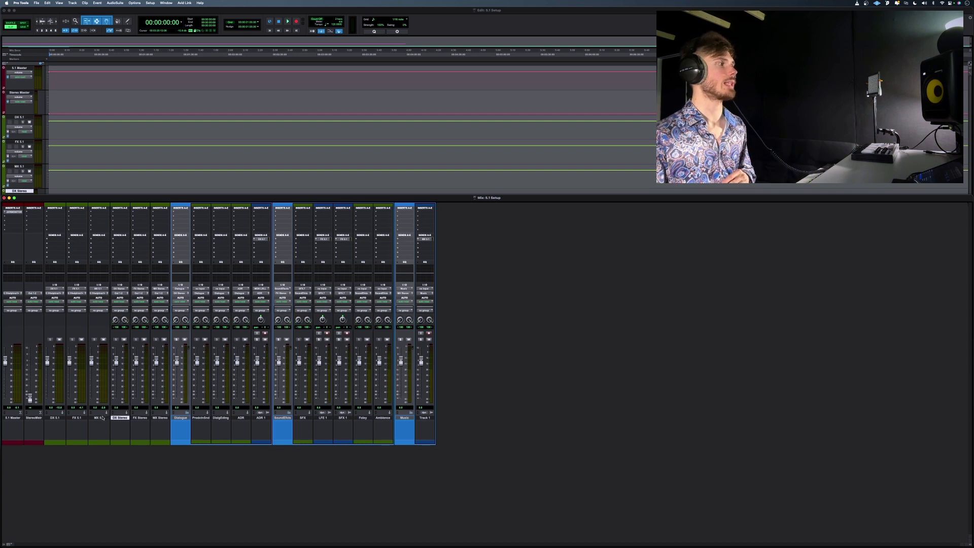
click(40, 419)
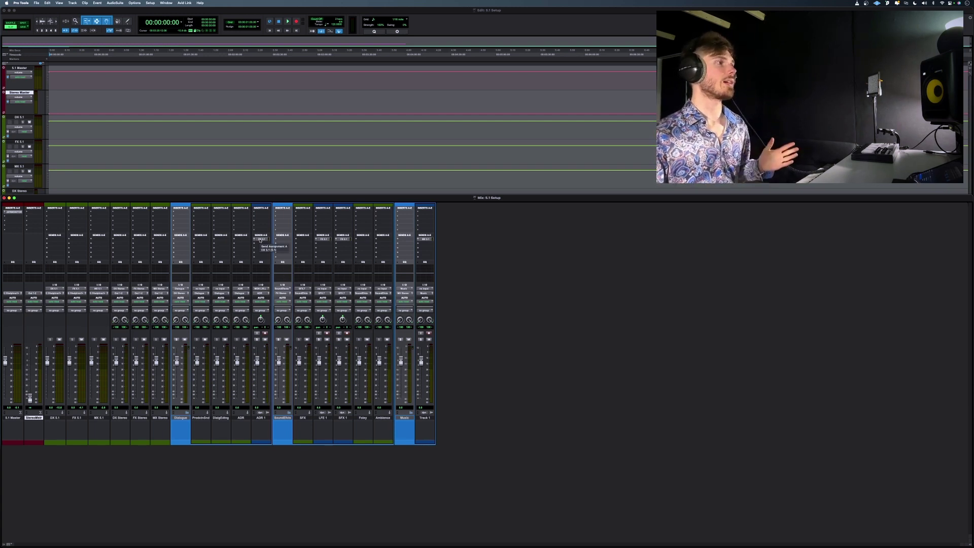
Open and close the send panners of ADR 1, LFE 1, SFX 1 and Track 1 in turn to review their surround positioning
click(260, 240)
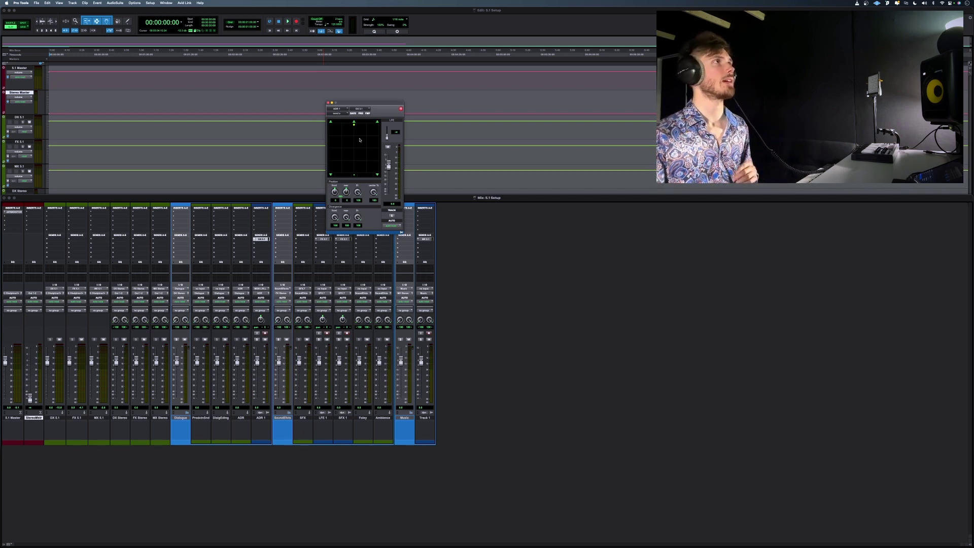
click(328, 104)
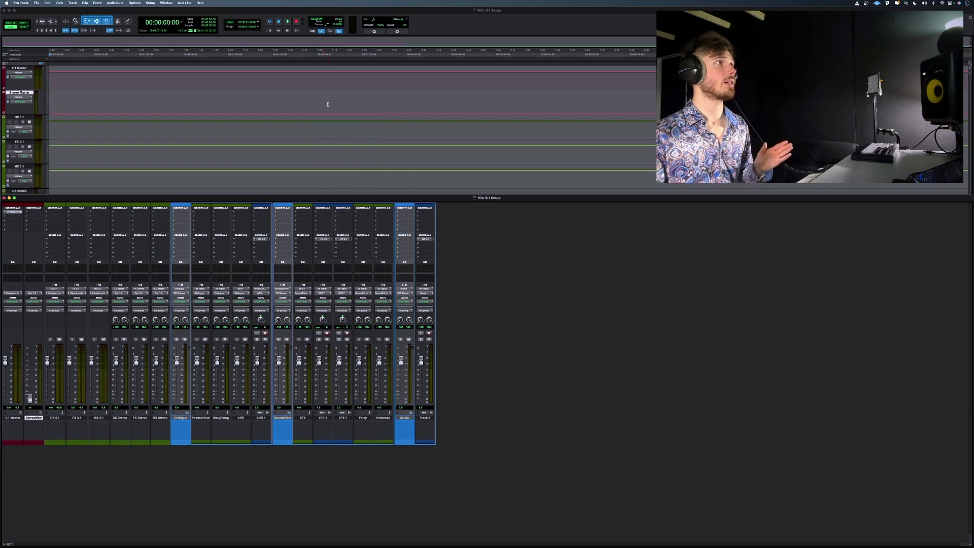
click(323, 240)
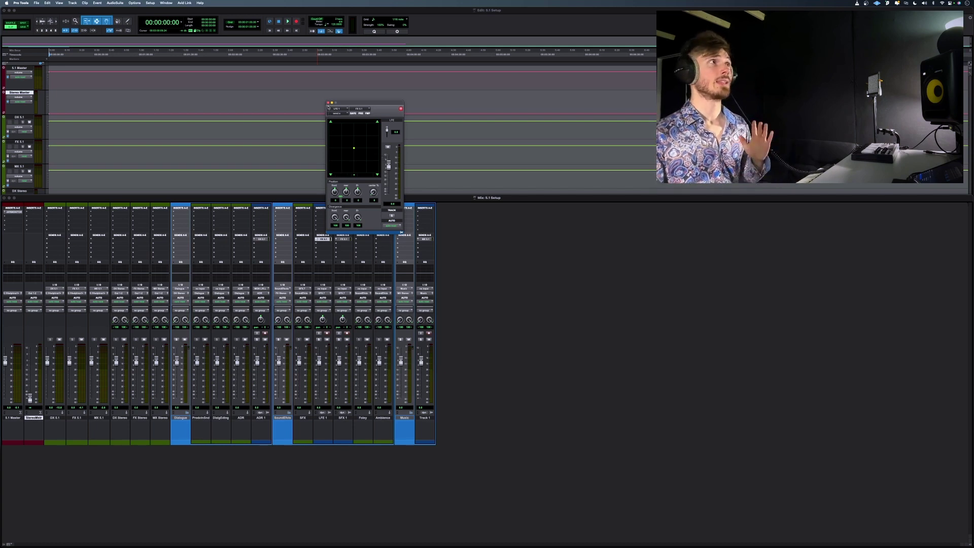
click(328, 103)
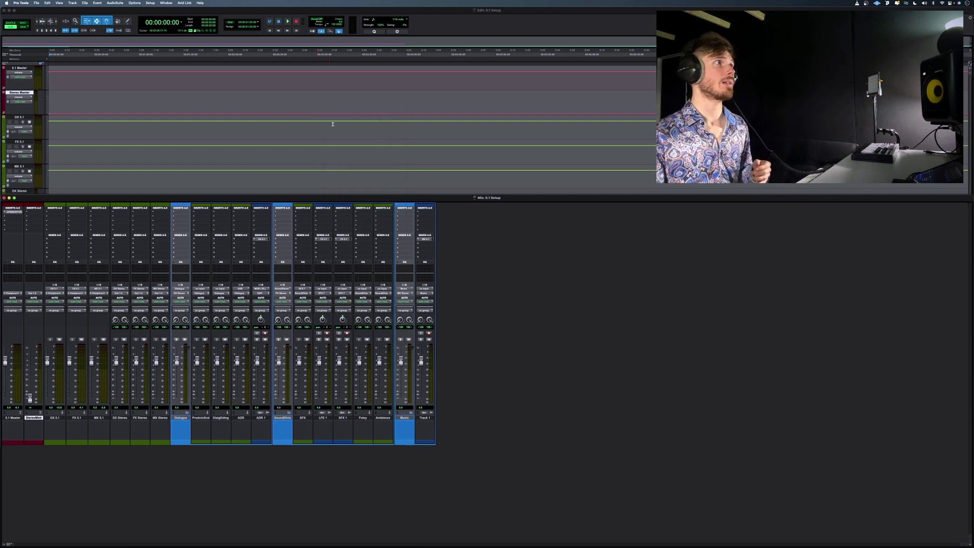
click(343, 239)
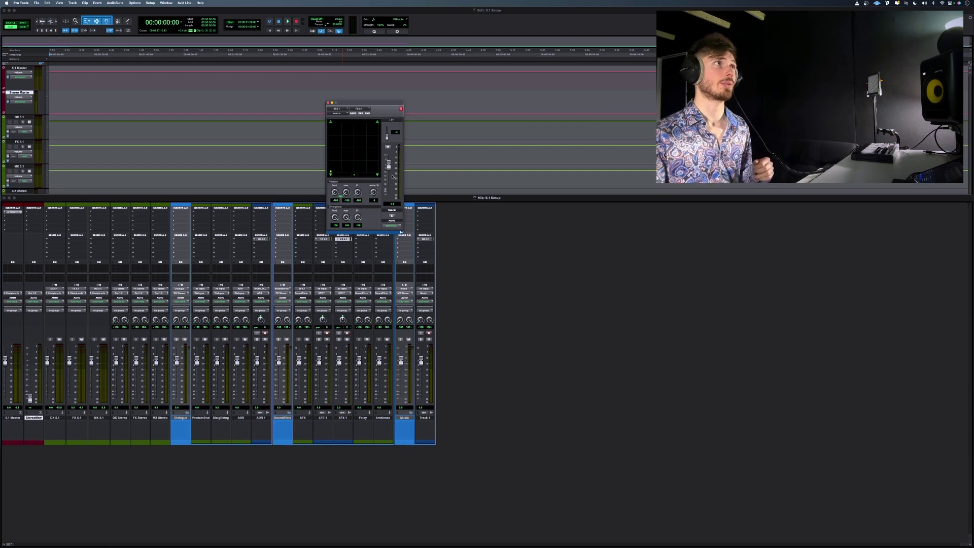
click(328, 103)
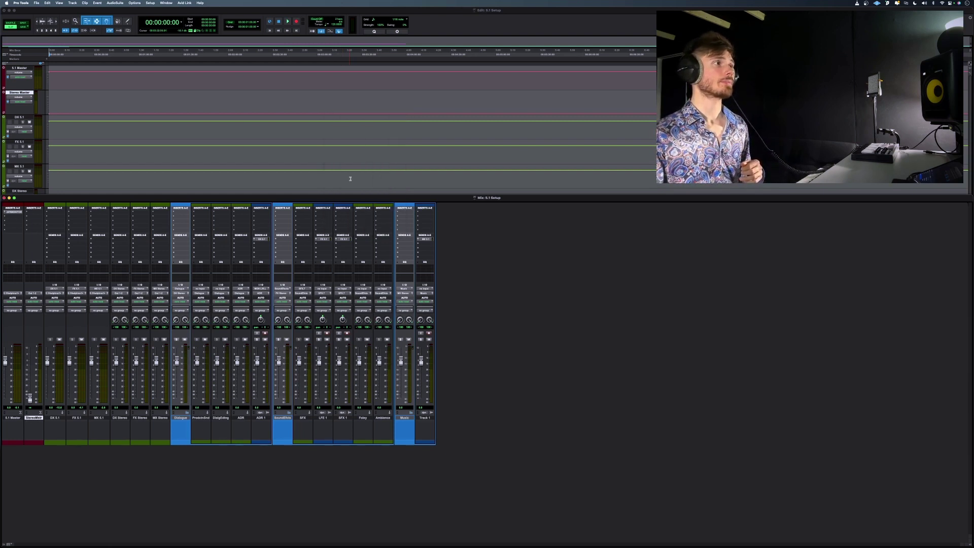
click(424, 239)
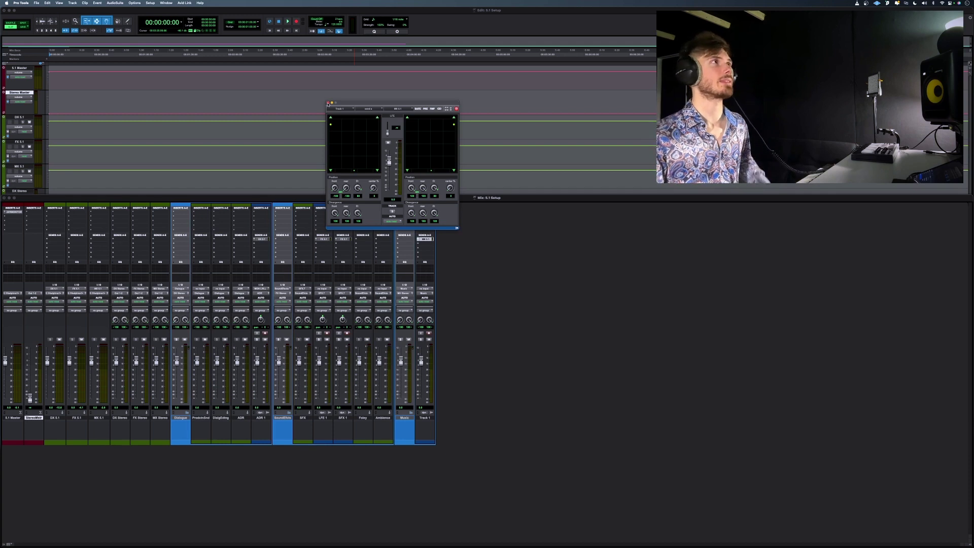
click(328, 103)
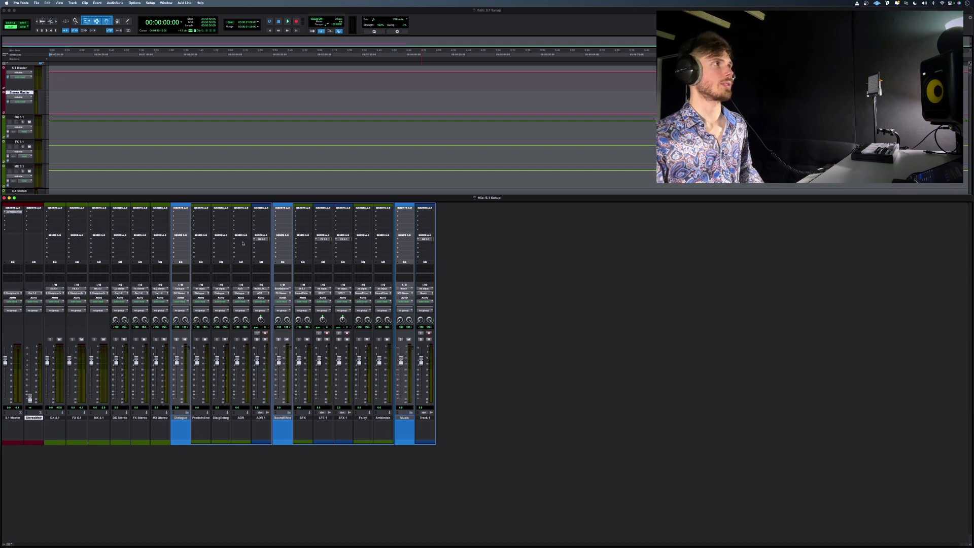
Select DX 5.1, FX 5.1 and MX 5.1 singly and as a group, plus DX Stereo, to point out the submix tracks
click(57, 418)
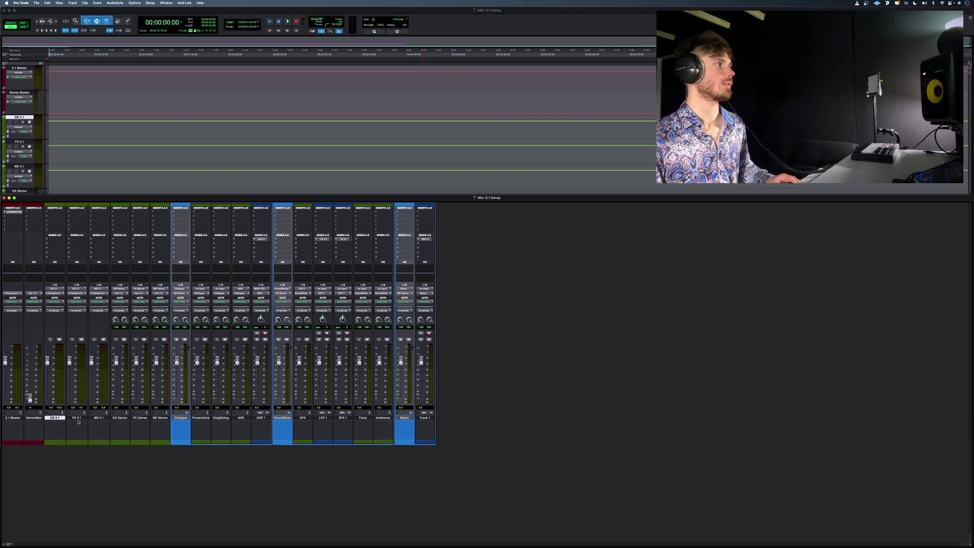
click(78, 419)
click(100, 418)
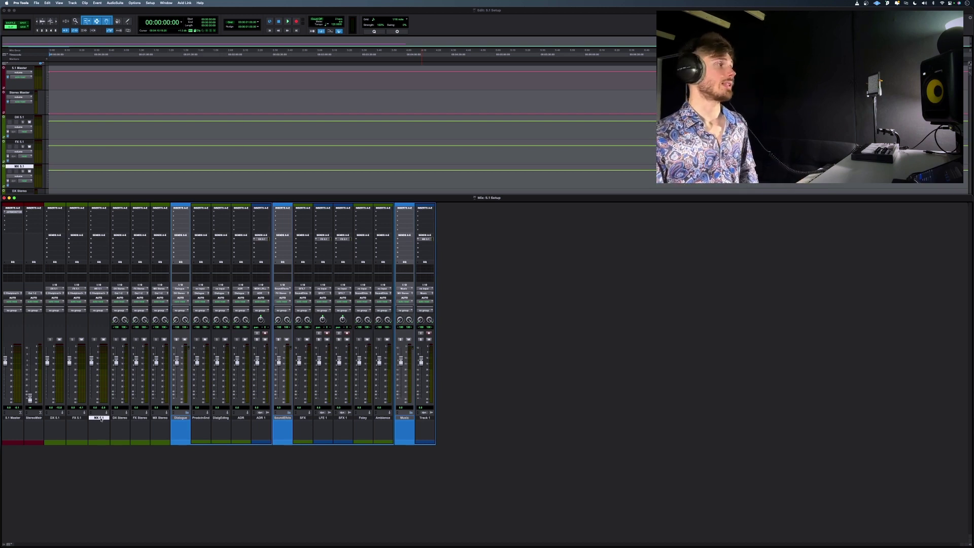
click(55, 417)
shift+click(95, 417)
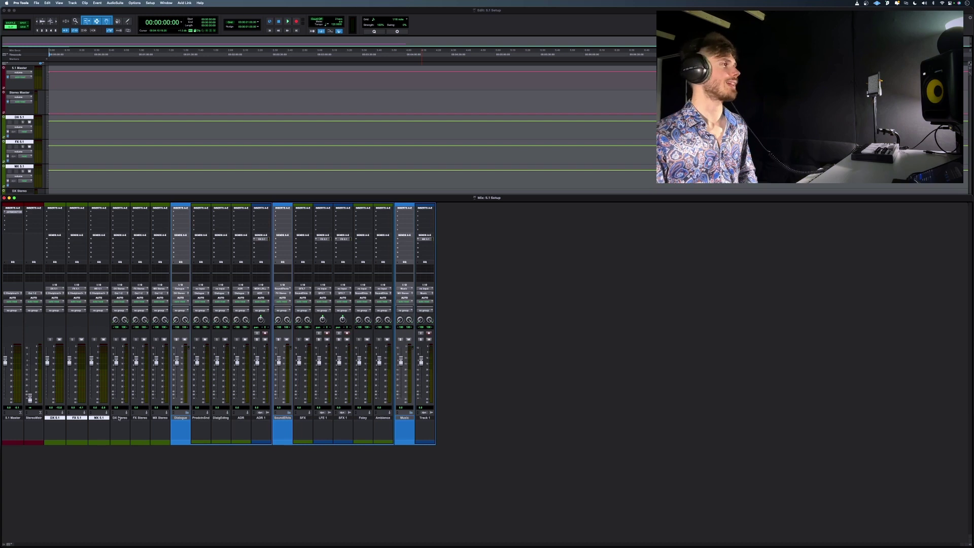
click(119, 417)
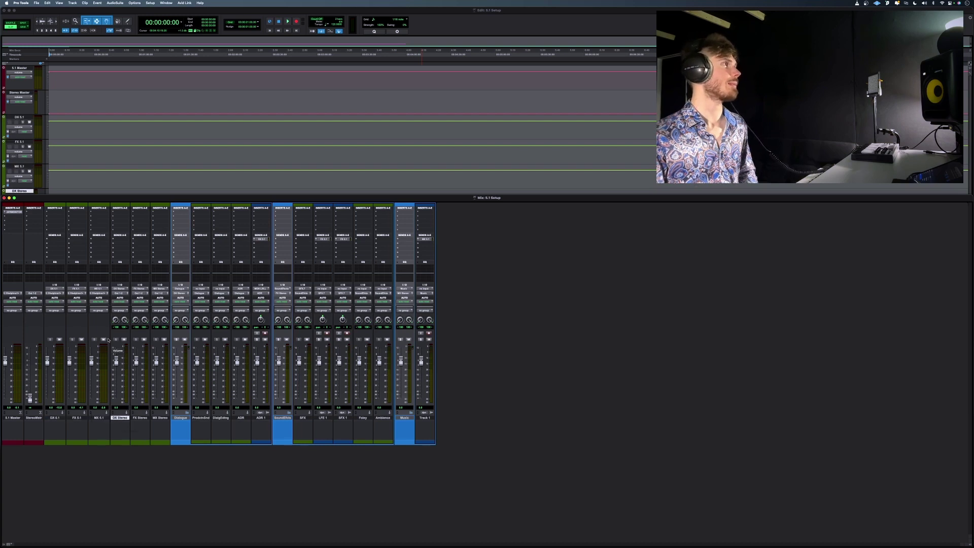
Check the output assignments of DX 5.1 and the 5.1 Master, keeping the master on the 5.1 Headphones 1 path
click(56, 294)
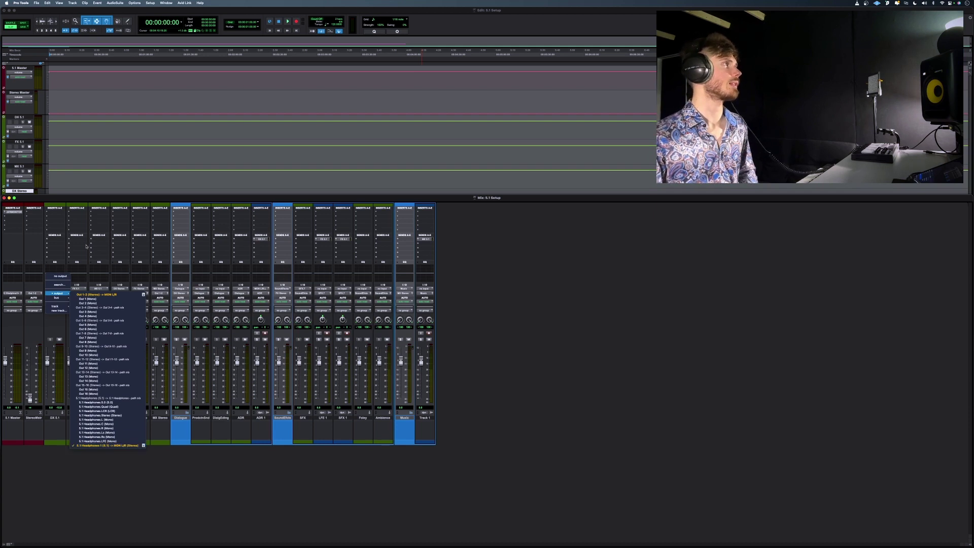
click(82, 275)
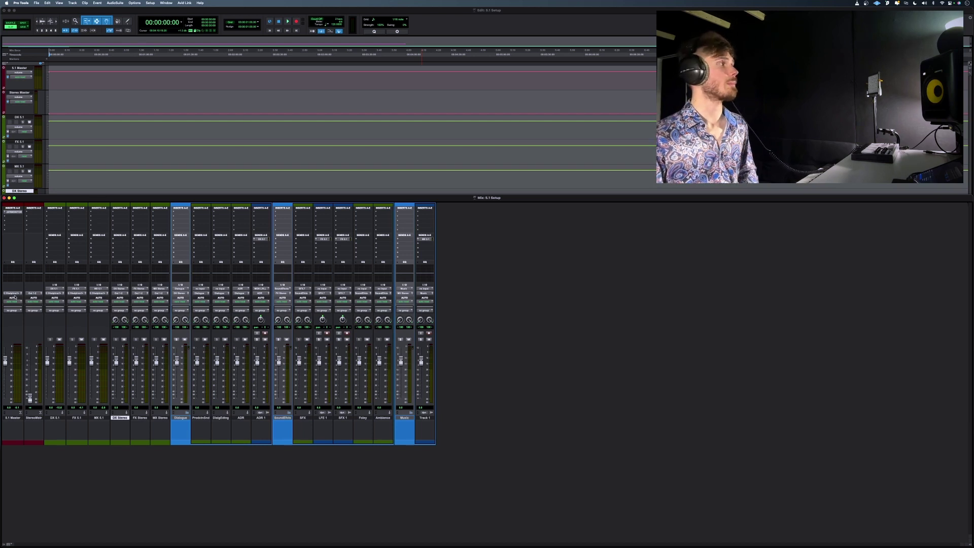
click(12, 293)
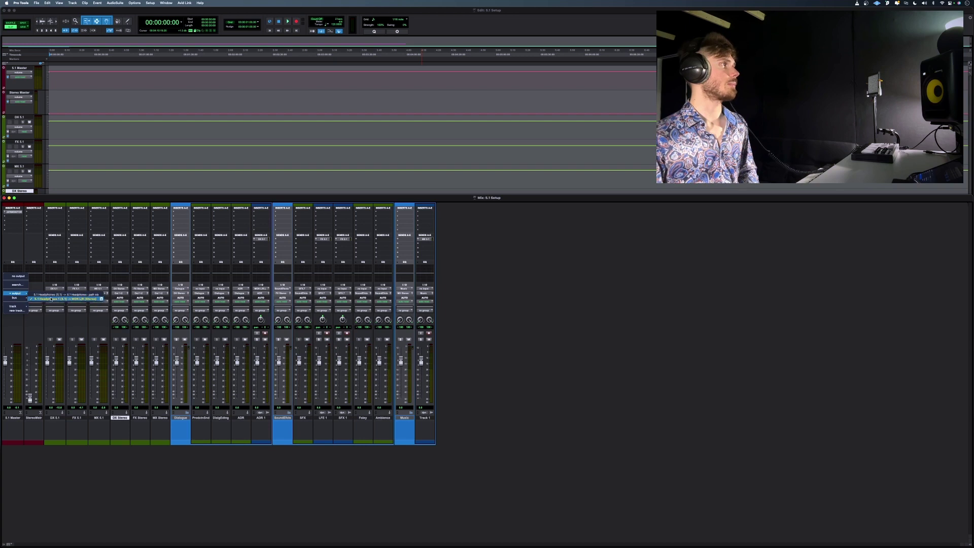
click(47, 299)
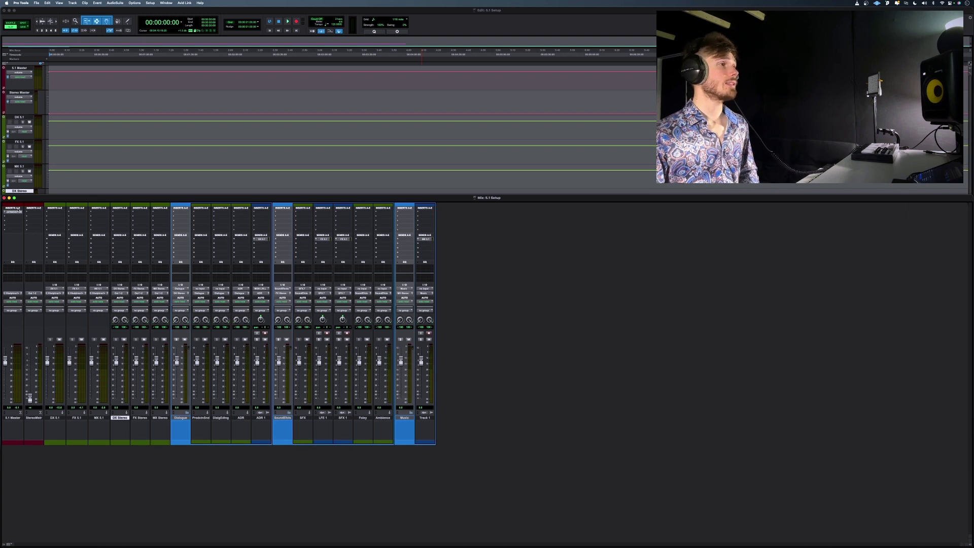
Open the headphone monitoring plug-in on the 5.1 Master for review, close it, and show the Edit window
click(14, 213)
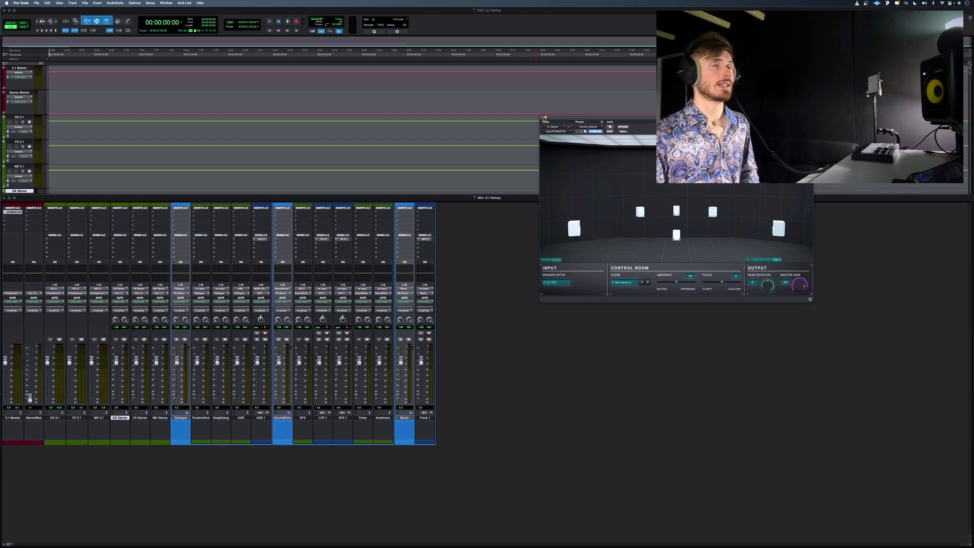
click(542, 118)
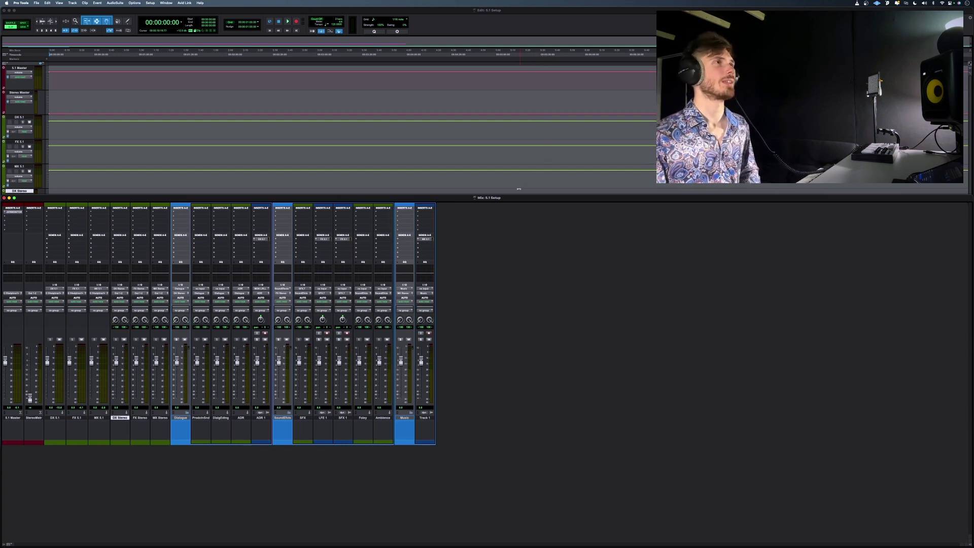
key(super+equal)
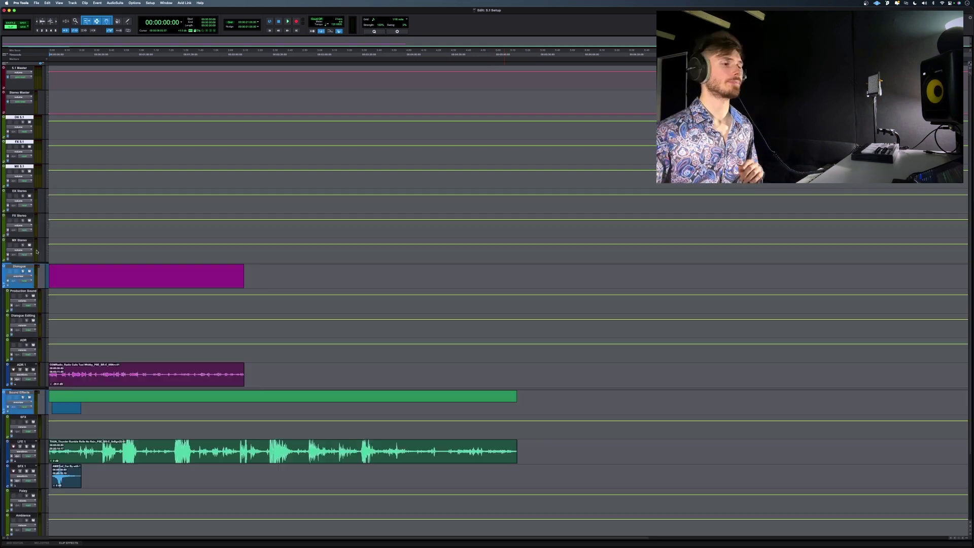